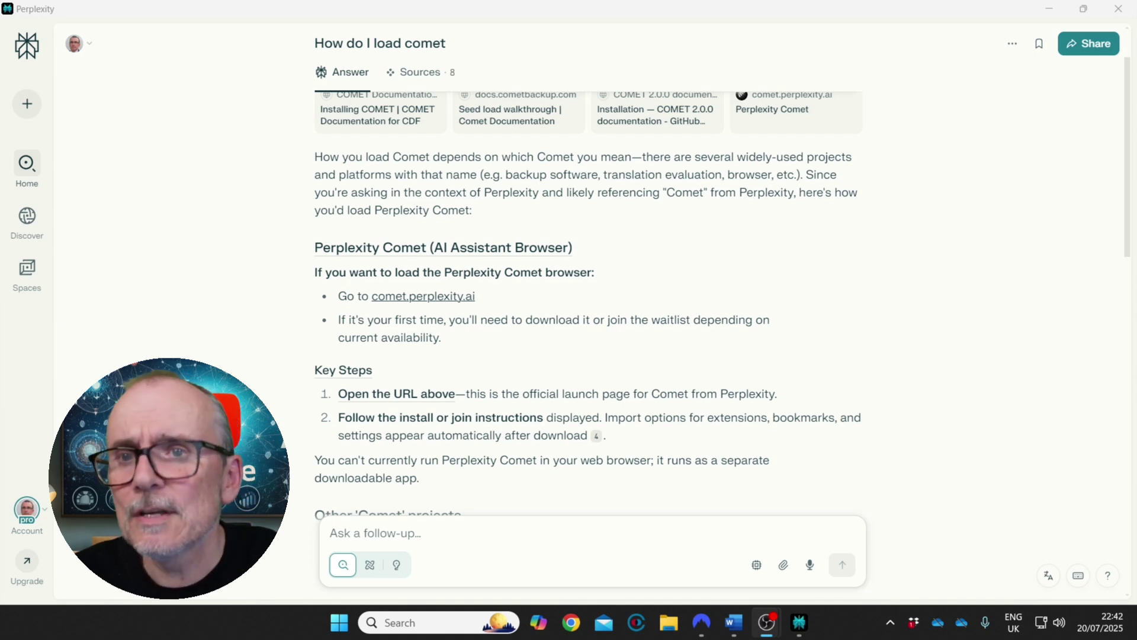
# Open the Comet download page and try Get Comet, learning it requires an invitation
pyautogui.click(437, 301)
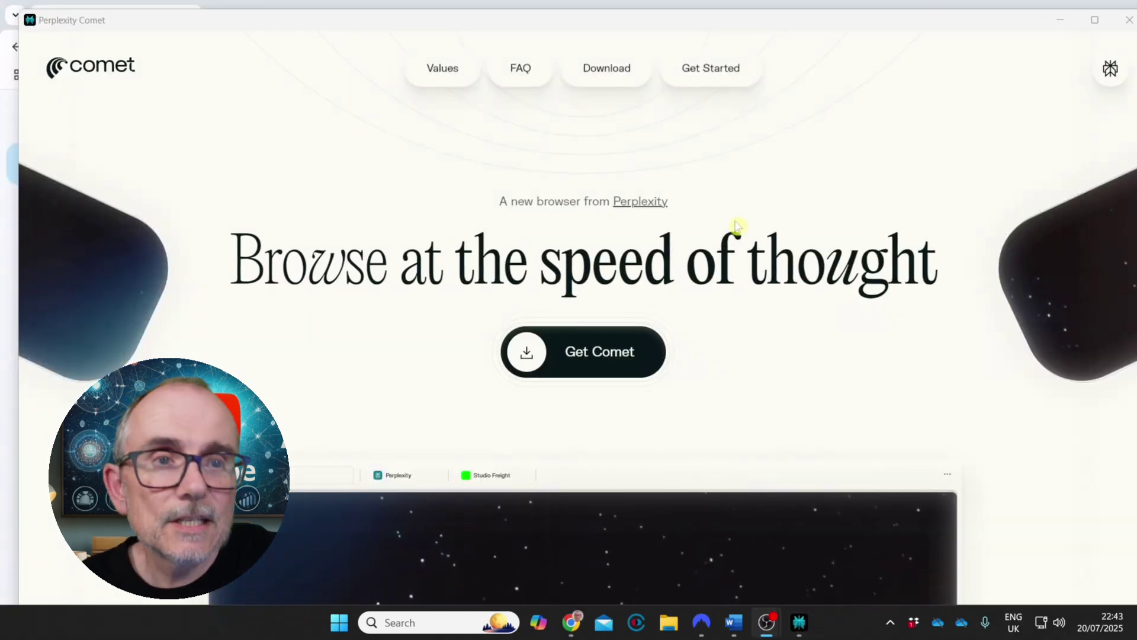
pyautogui.click(619, 354)
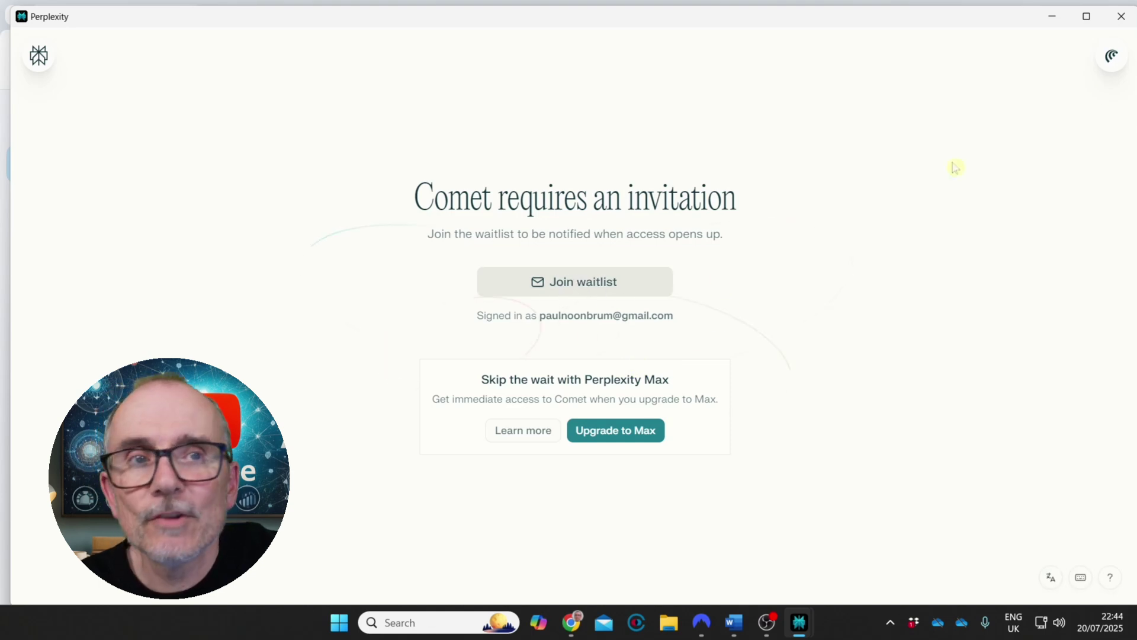
pyautogui.click(1120, 17)
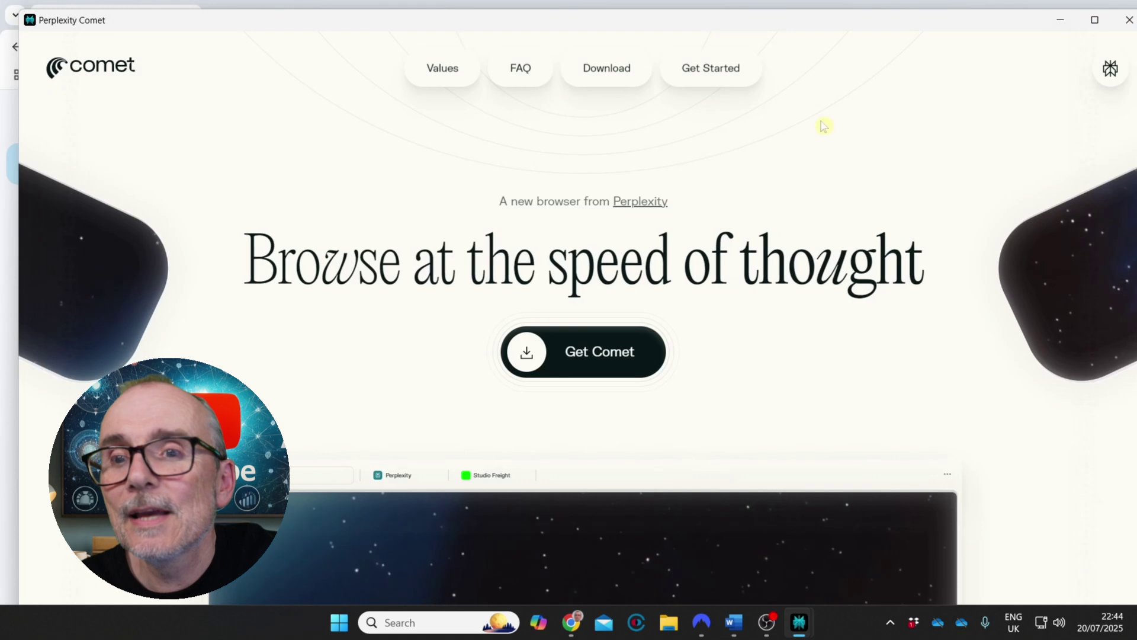
# Minimise Comet and scroll the Gmail invitation email down to its claim link
pyautogui.click(1060, 24)
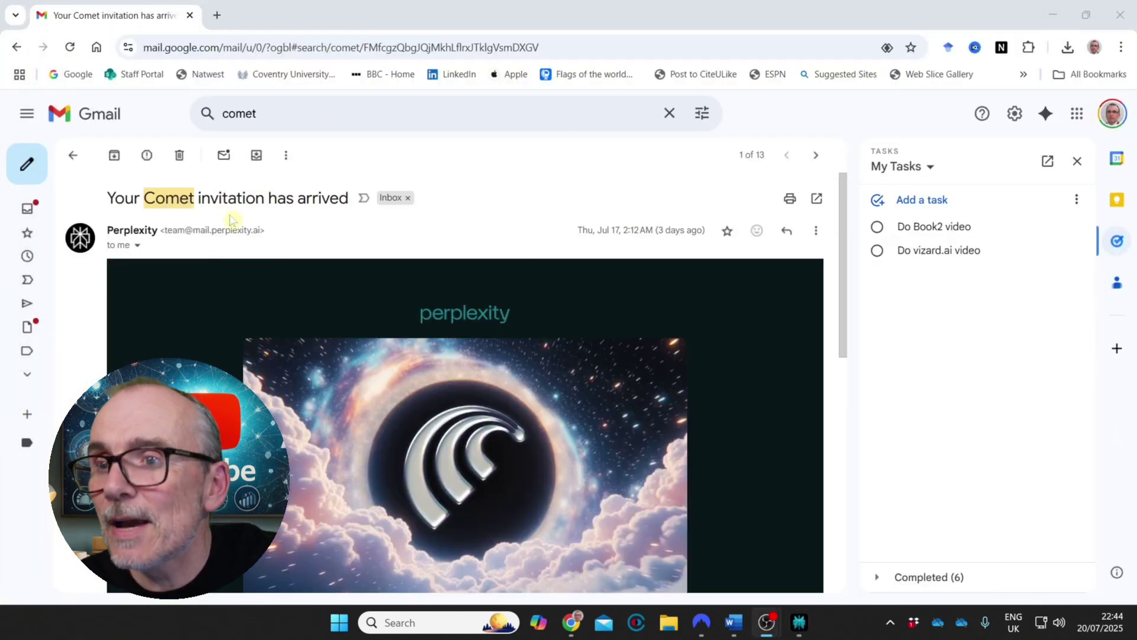
pyautogui.scroll(-4, 388, 272)
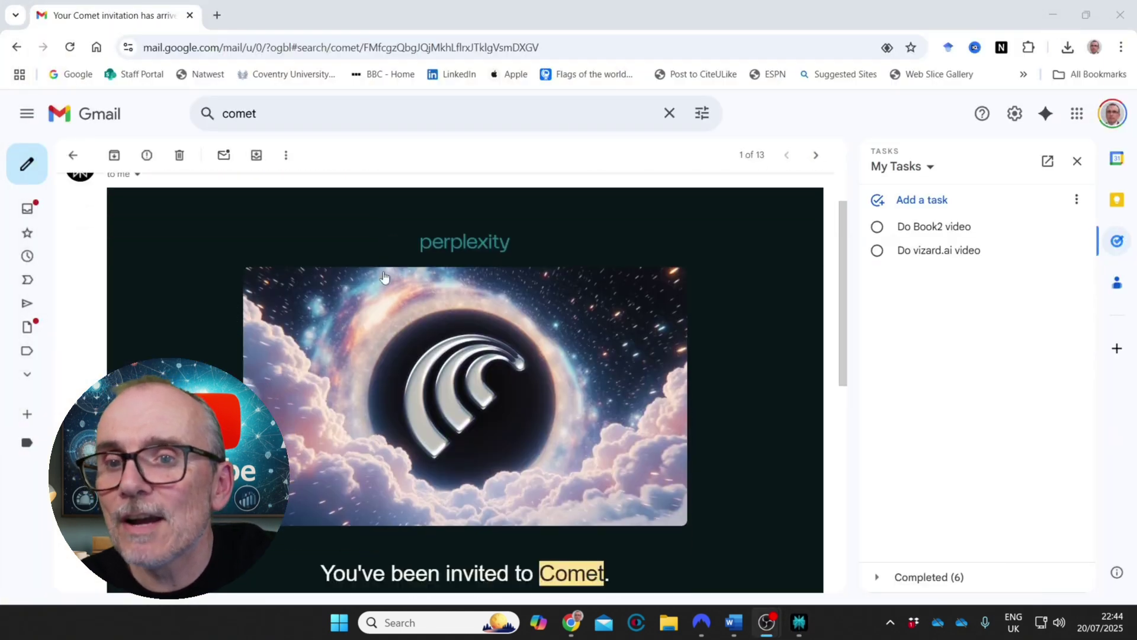
pyautogui.scroll(-3, 533, 445)
# Claim the Comet invite from the email and download the Comet installer
pyautogui.click(462, 364)
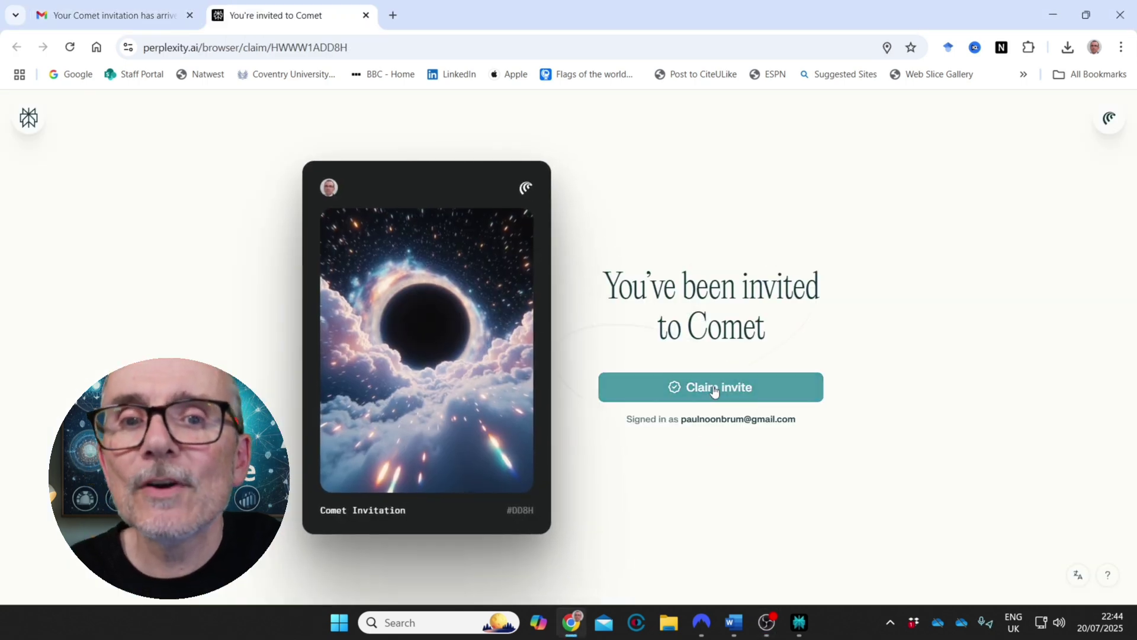
pyautogui.click(697, 392)
pyautogui.click(724, 368)
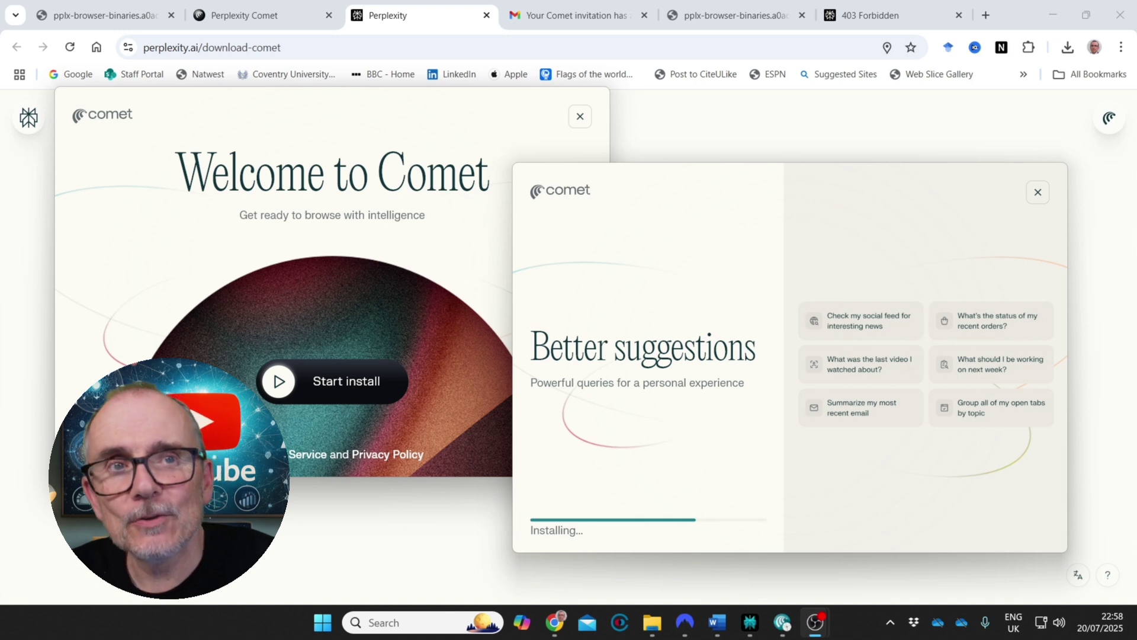
# Check Chrome's recent downloads and bring the Comet installer forward until installation completes
pyautogui.click(1067, 46)
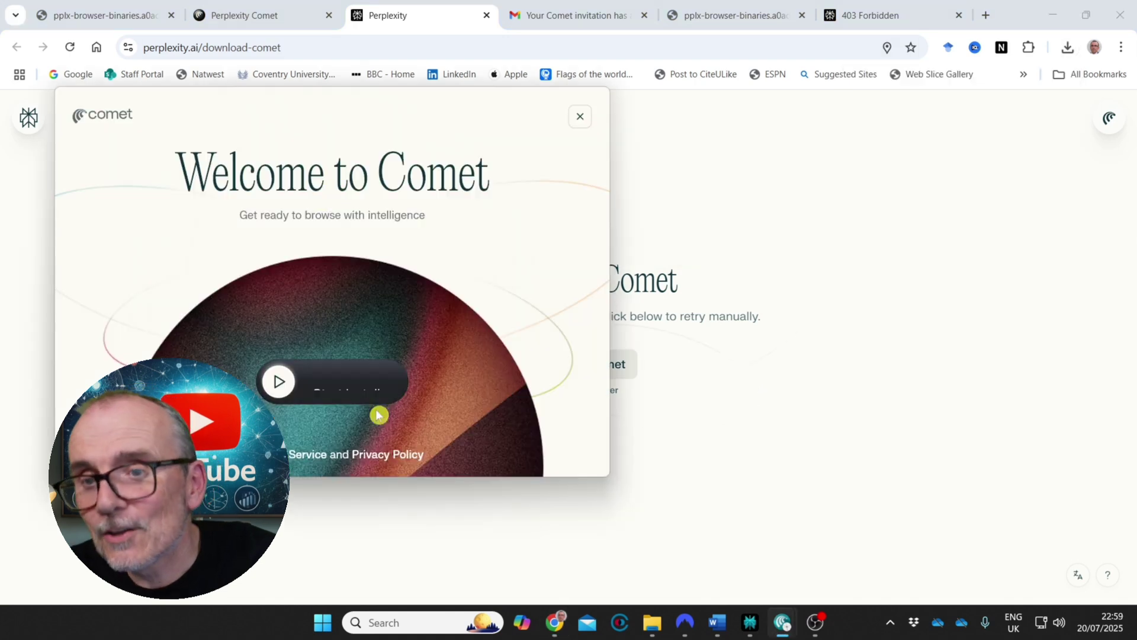
pyautogui.click(782, 622)
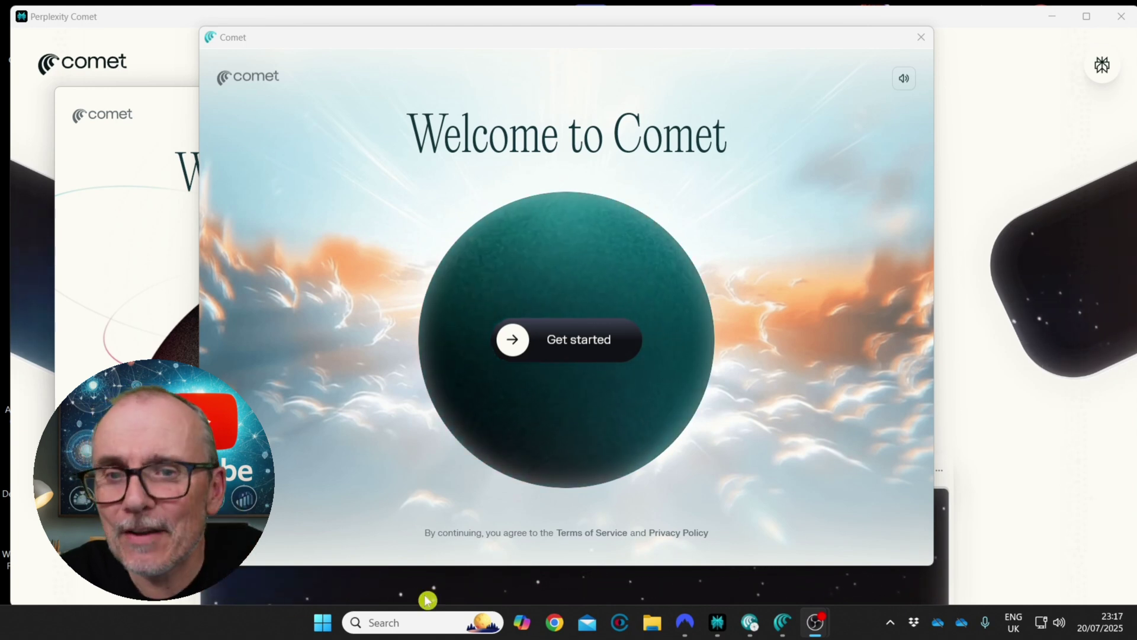
# Start Comet's first-run setup and import the Chrome - Person 1 profile
pyautogui.click(591, 343)
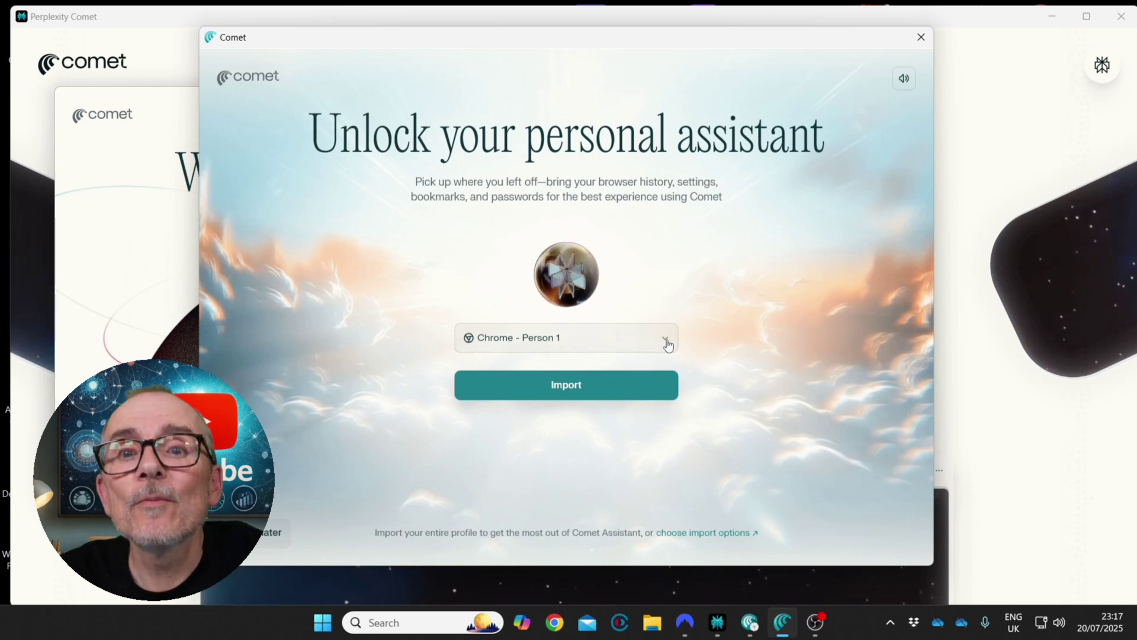
pyautogui.click(666, 343)
pyautogui.click(645, 373)
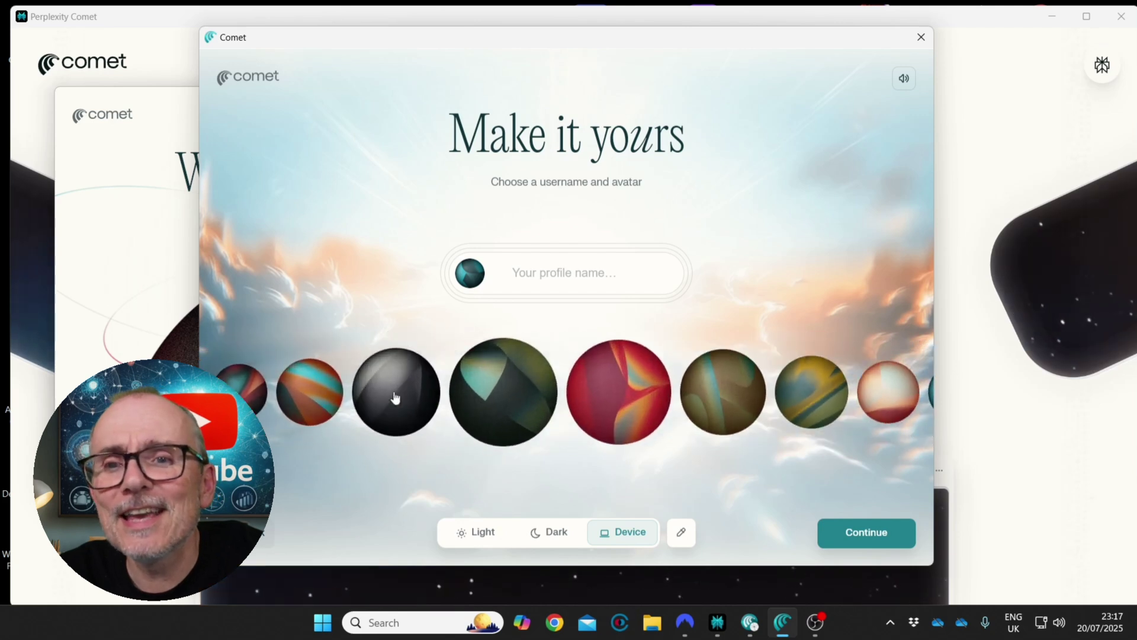
# Enter a profile name, choose the Sun avatar, and launch Comet
pyautogui.click(514, 274)
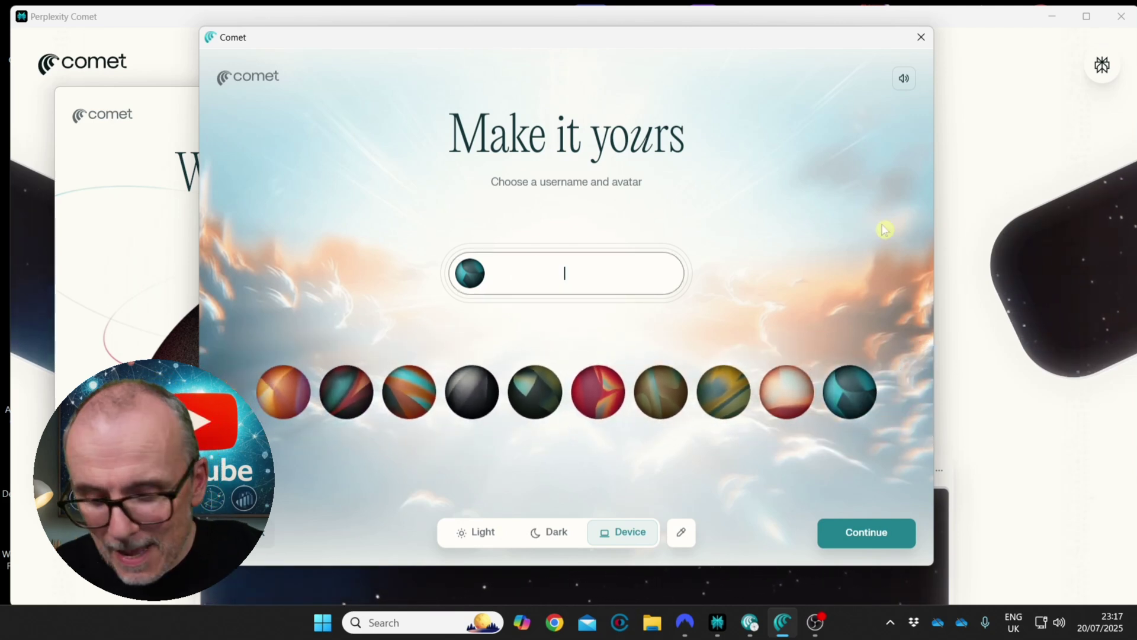
pyautogui.write('Paul')
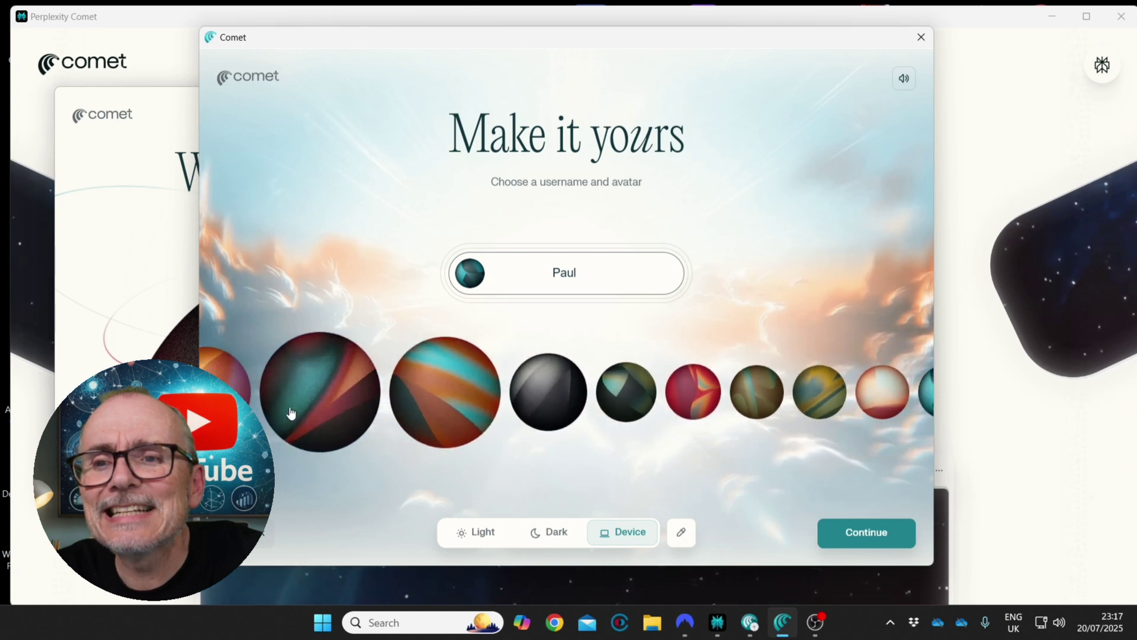
pyautogui.click(256, 408)
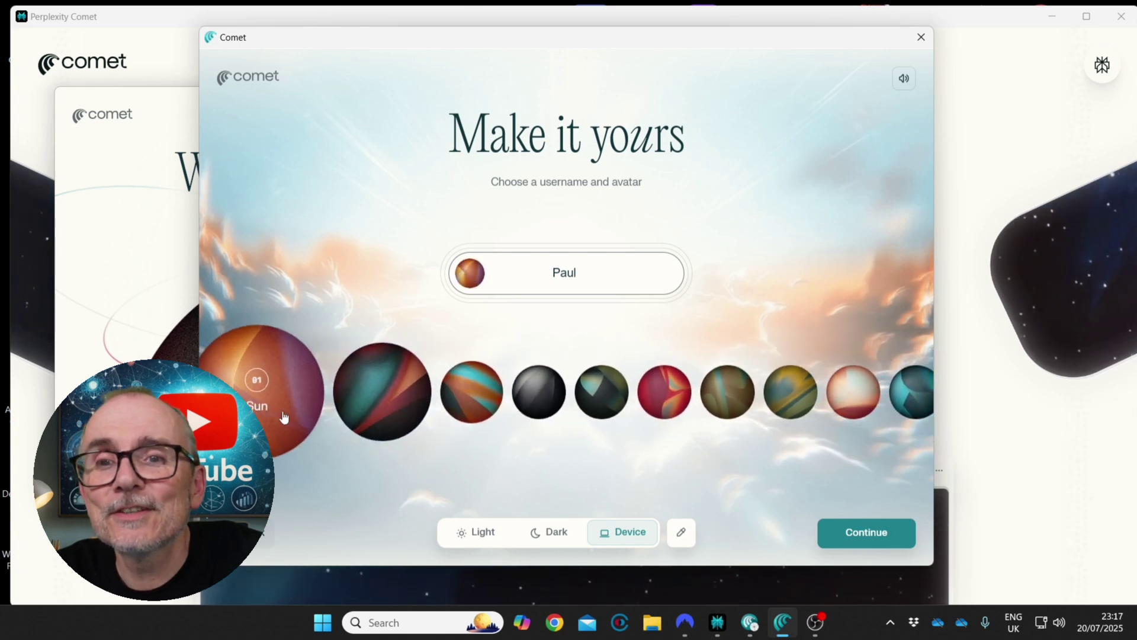
pyautogui.press('Return')
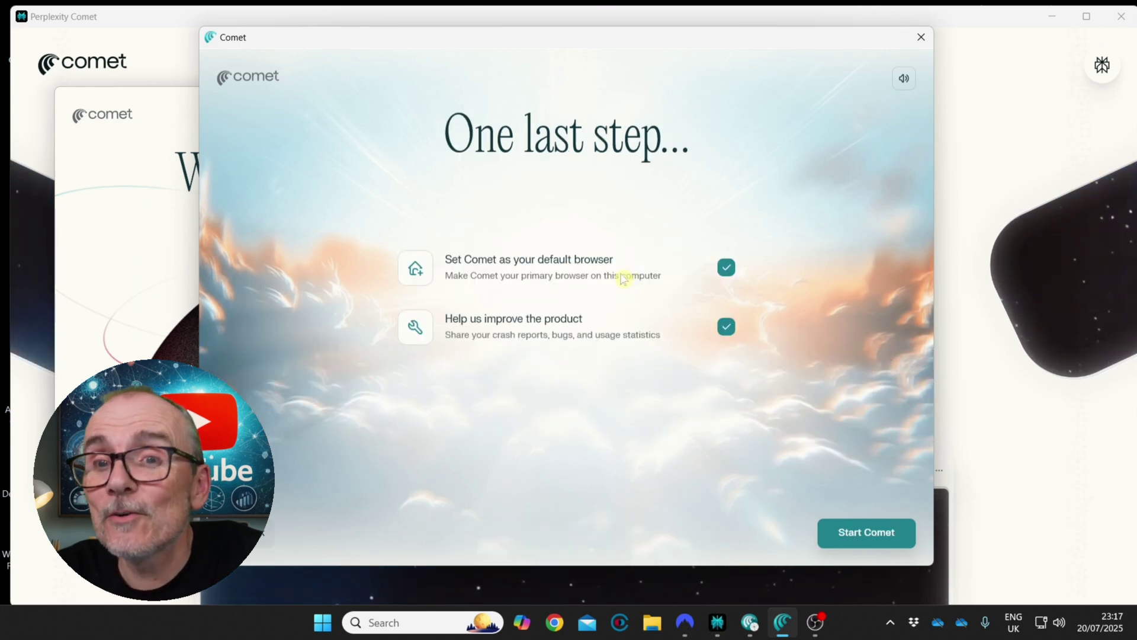
pyautogui.click(853, 535)
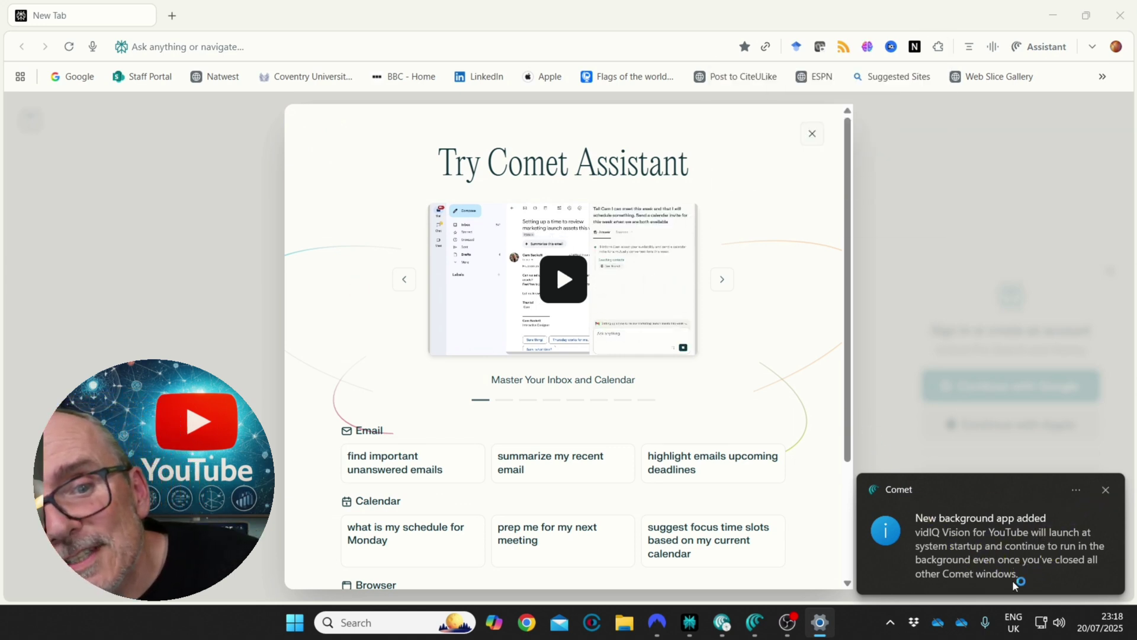
# Dismiss the background-app notice and play the Master Your Inbox and Calendar demo
pyautogui.click(1105, 489)
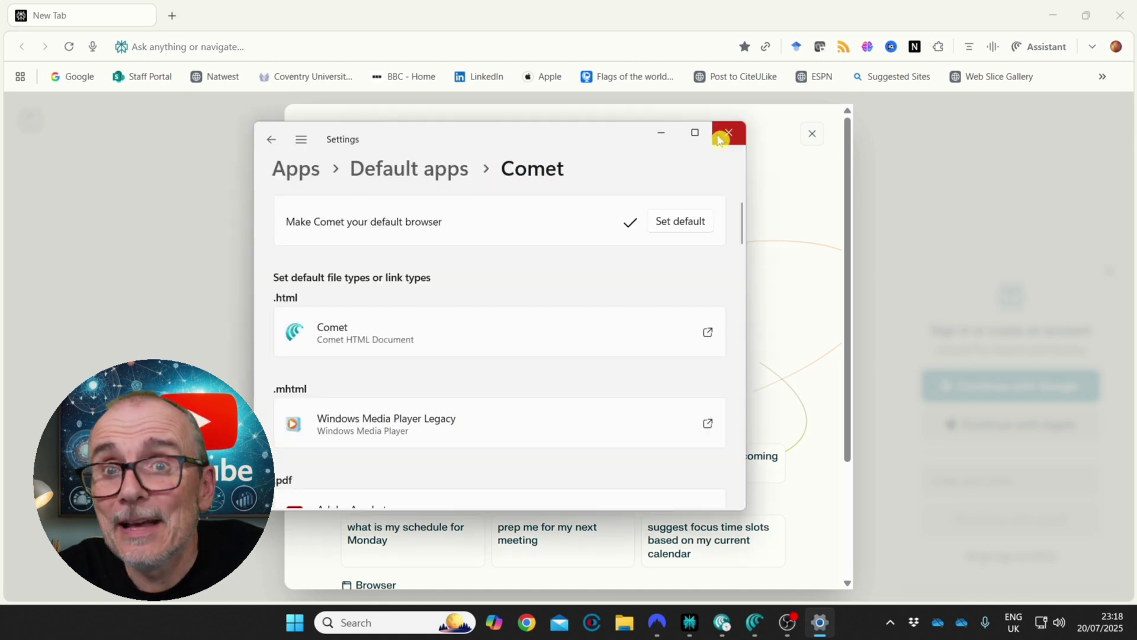
pyautogui.click(556, 264)
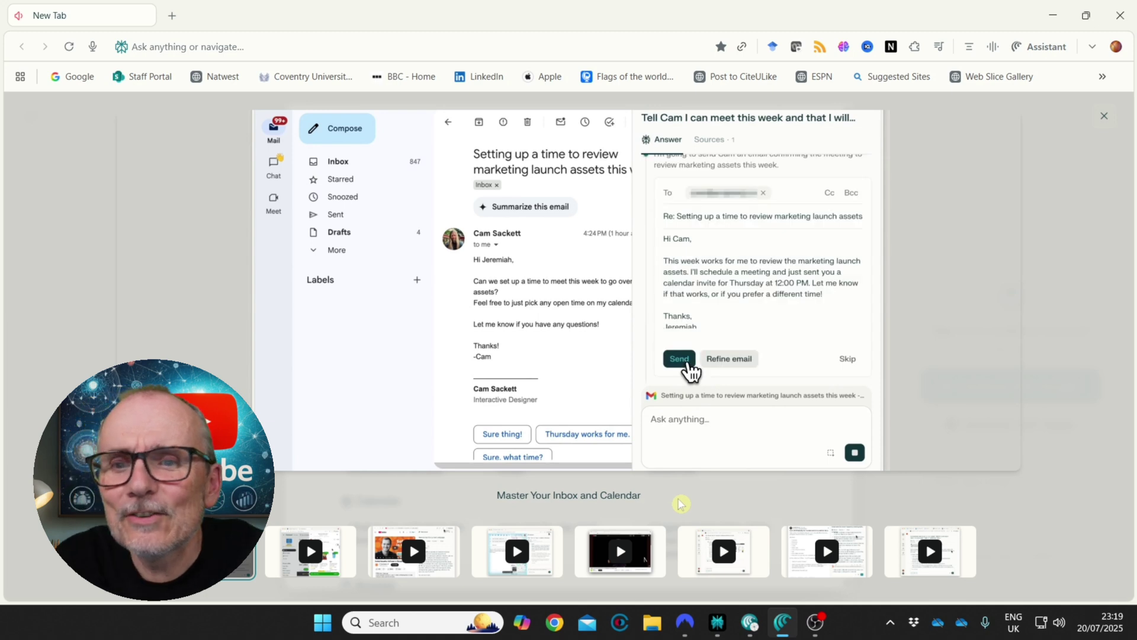
# Play the Delegate the Basics, Get the Gist in Seconds and Automate the Clicks demos in turn
pyautogui.click(317, 555)
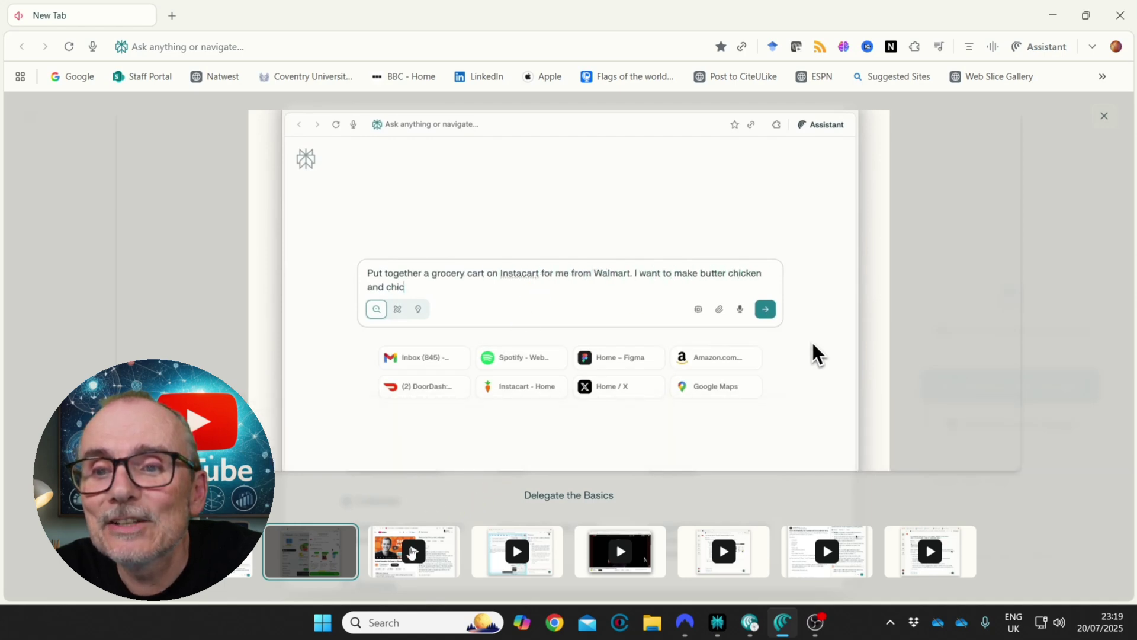
pyautogui.click(412, 552)
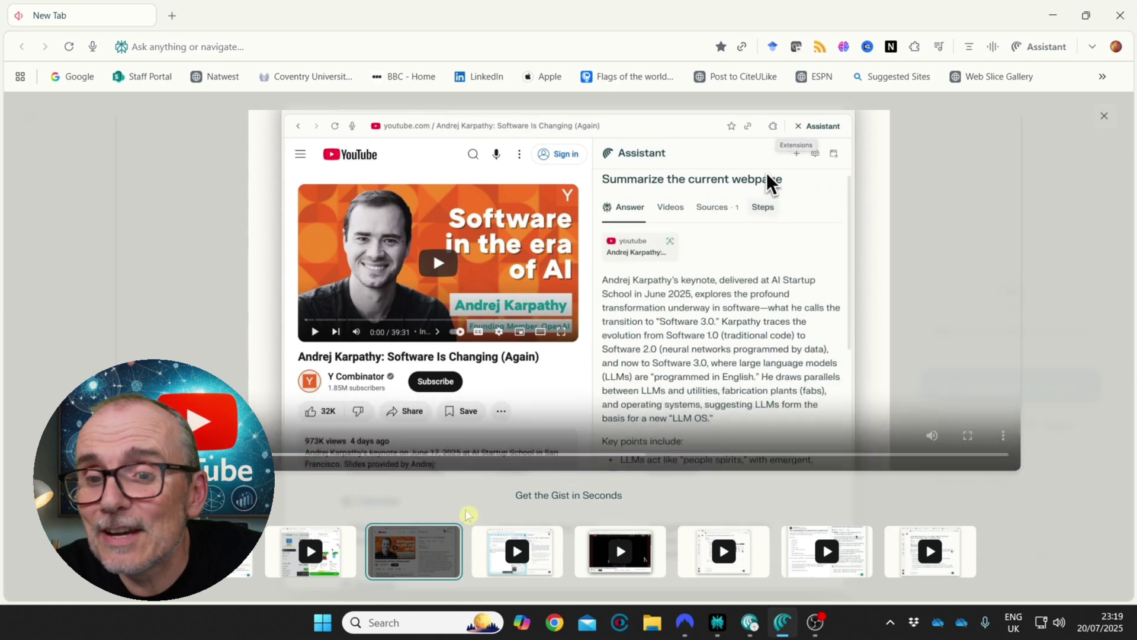
pyautogui.click(516, 556)
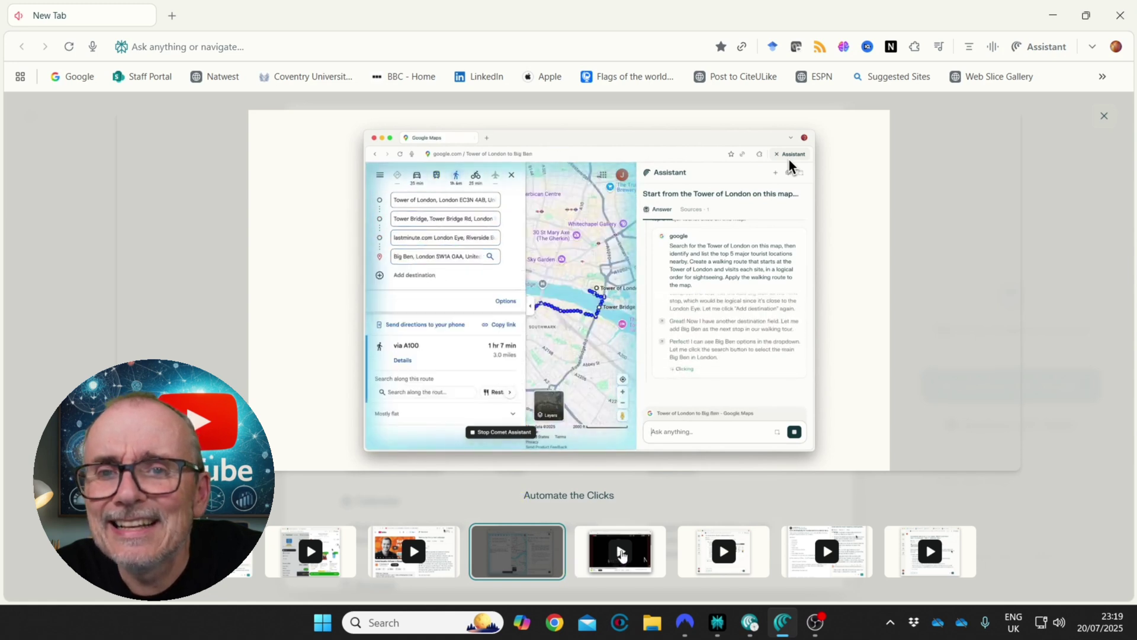
# Play the Browse with Your Voice demo, then the following Assistant demo chapter
pyautogui.click(621, 554)
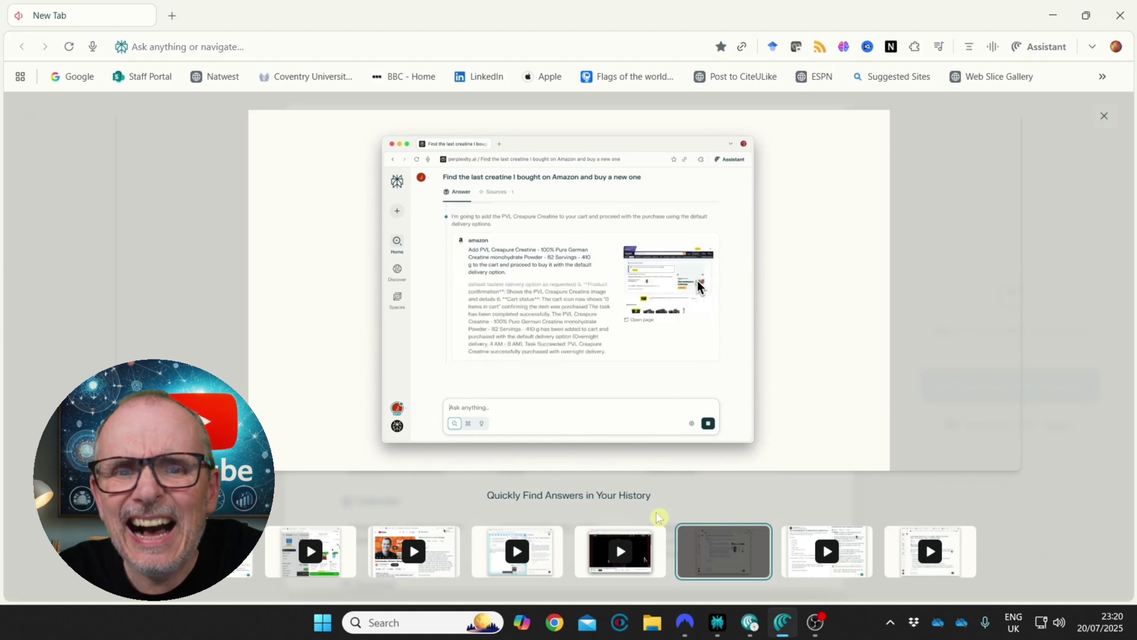
pyautogui.click(828, 555)
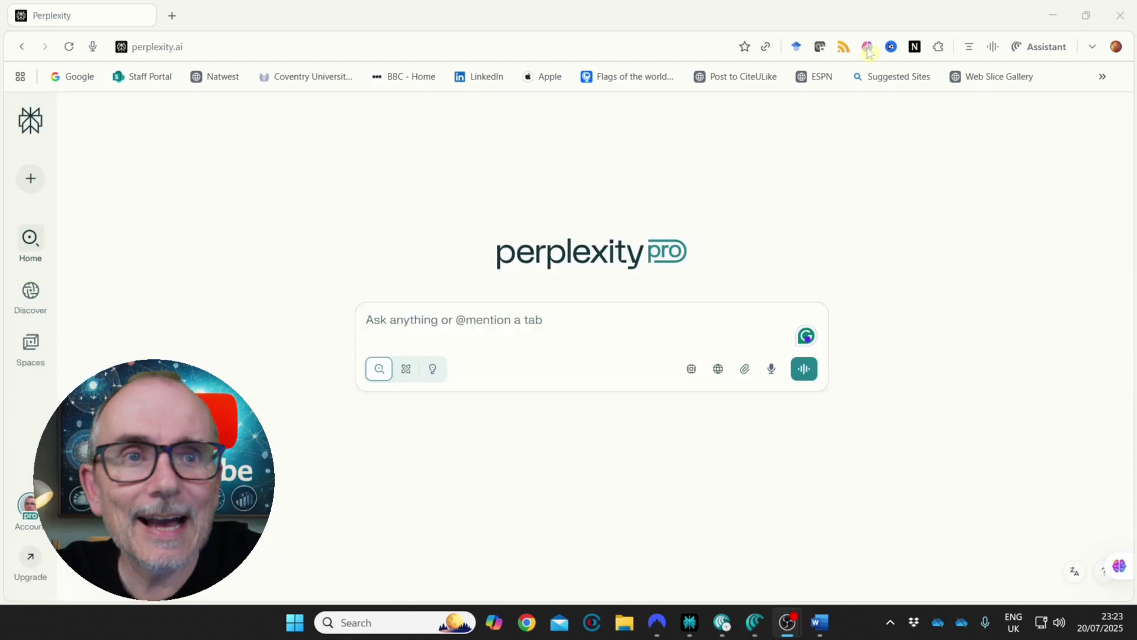
# Paste 'Best mirrorless camera 2025' into Comet's Assistant panel and submit it
pyautogui.click(1060, 48)
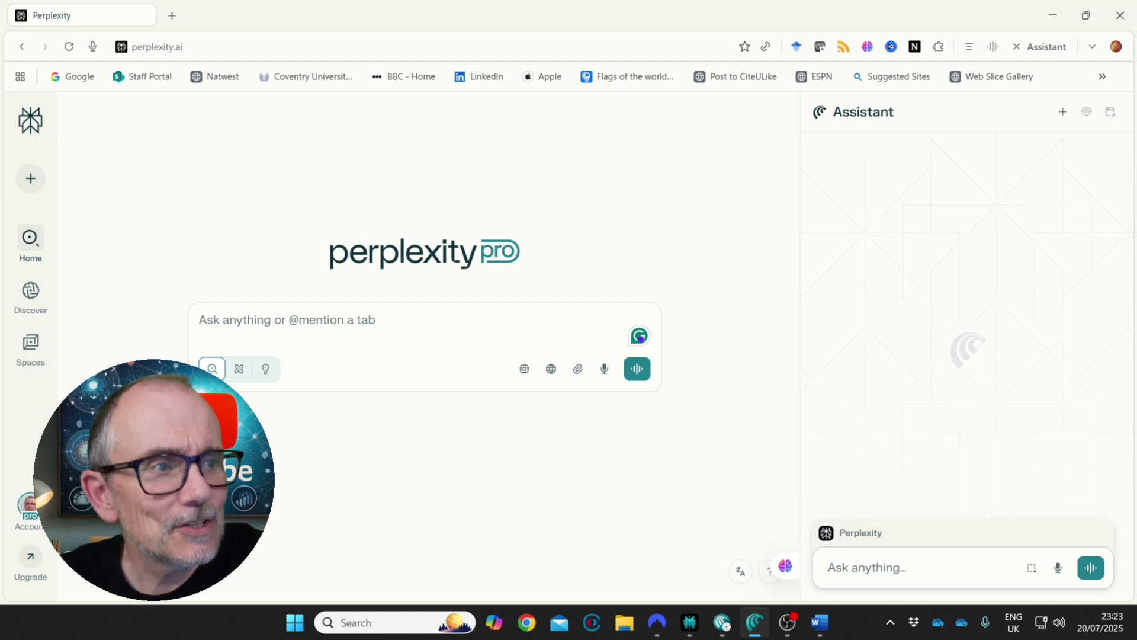
pyautogui.click(830, 568)
pyautogui.rightClick(848, 567)
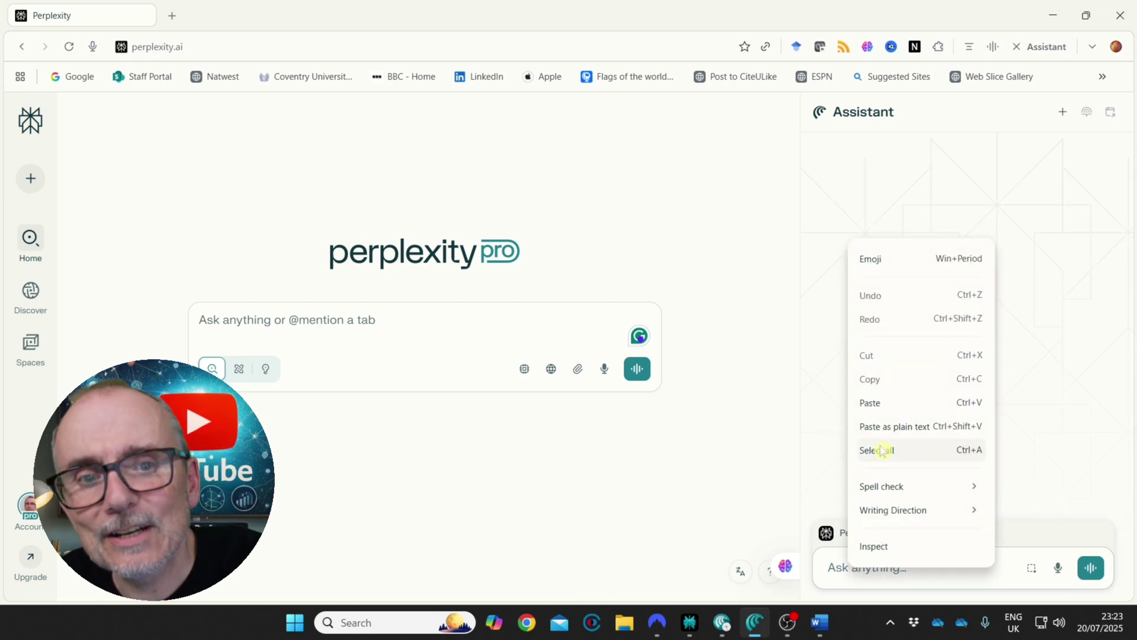
pyautogui.click(869, 403)
pyautogui.press('Return')
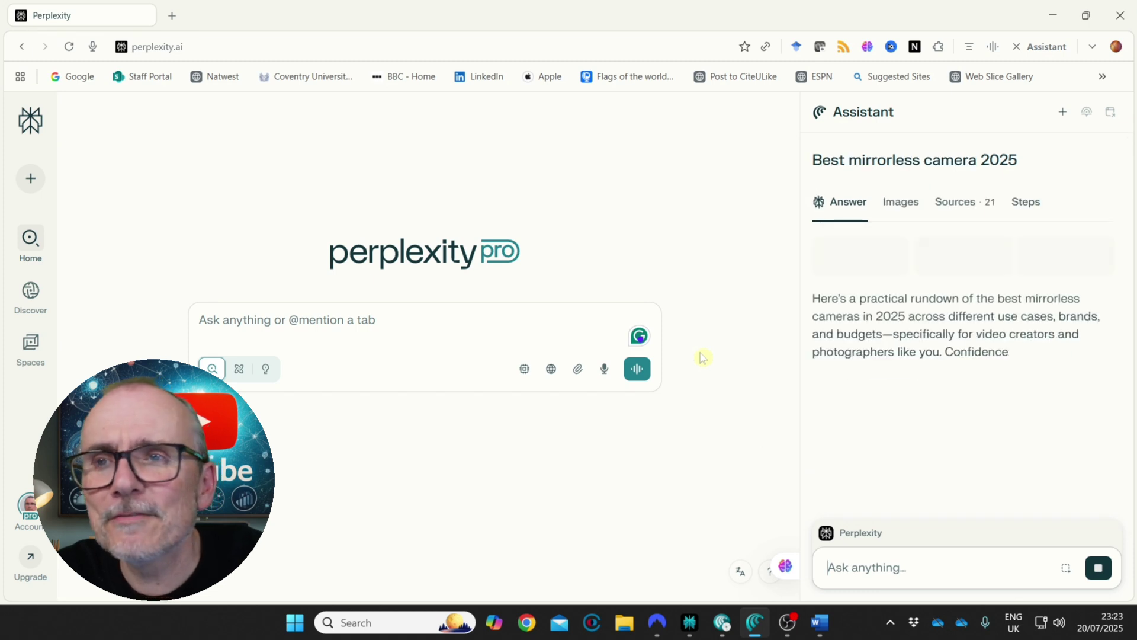
# Run the same camera query on Google in Chrome's Professor profile using AI Mode
pyautogui.click(526, 622)
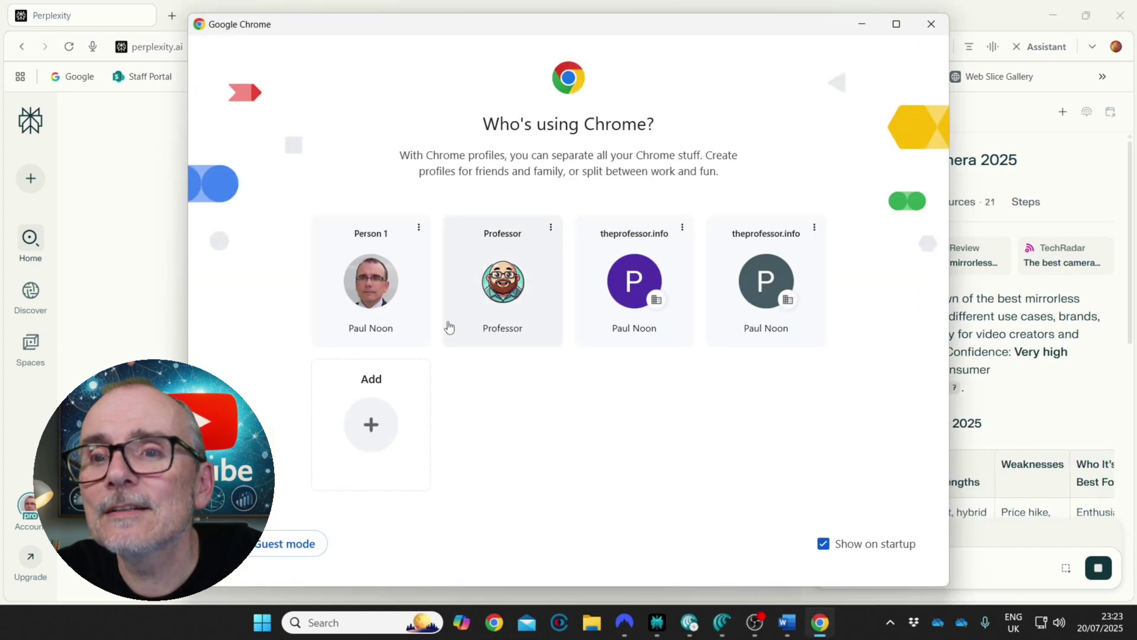
pyautogui.click(456, 317)
pyautogui.click(526, 293)
pyautogui.write('Best mirrorless camera 2025')
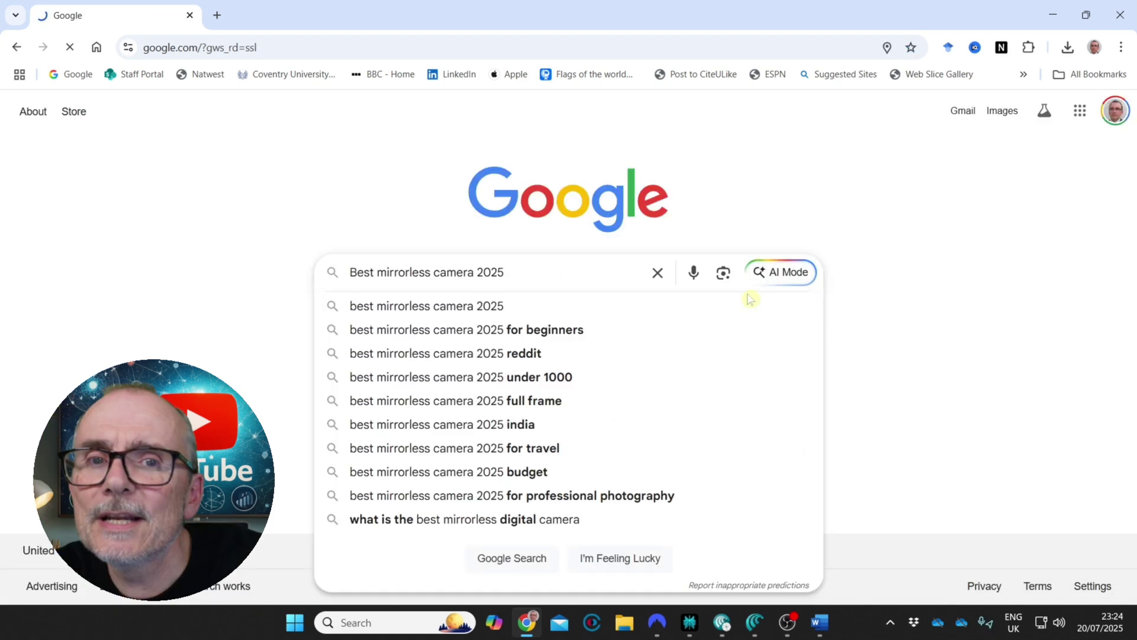
pyautogui.hotkey('alt', 'Tab')
pyautogui.scroll(4, 1005, 271)
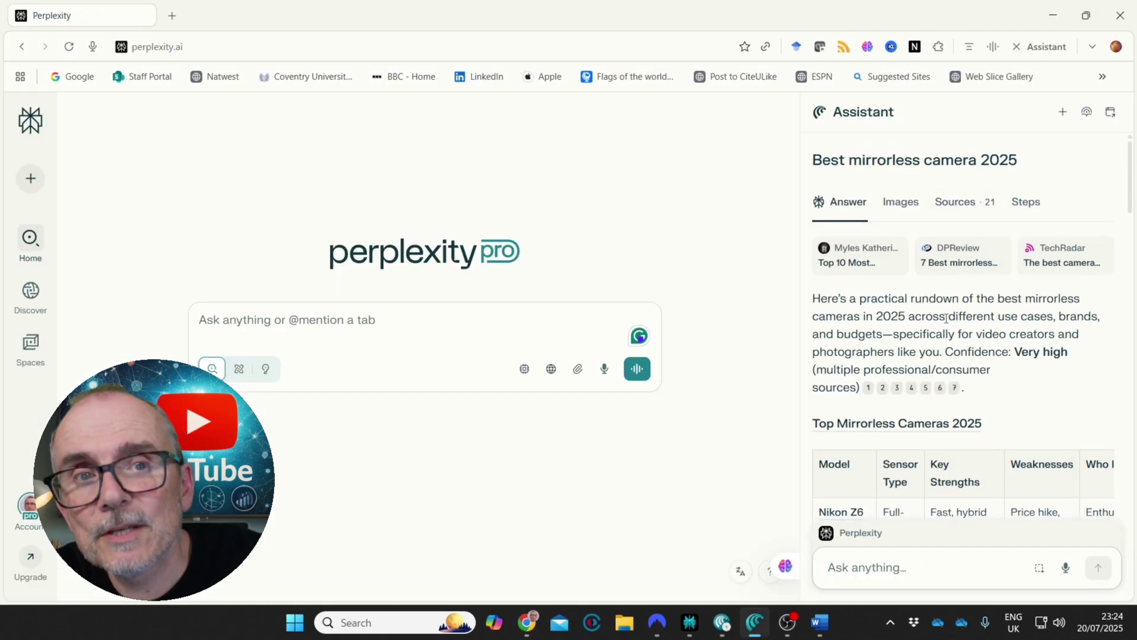
pyautogui.scroll(-10, 945, 318)
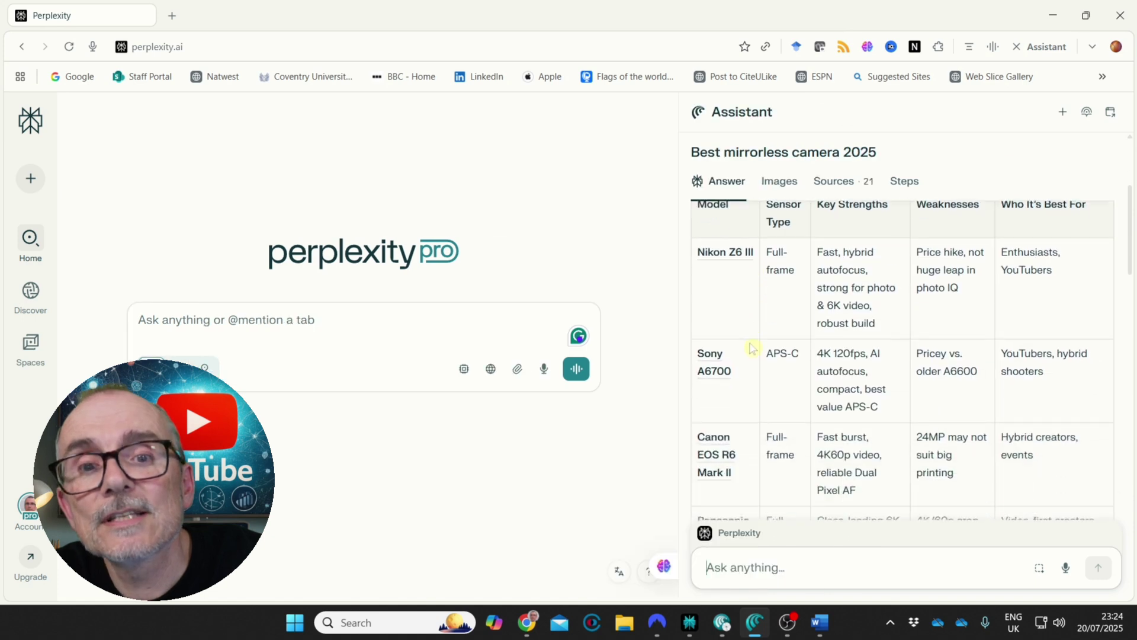
pyautogui.scroll(-1, 753, 349)
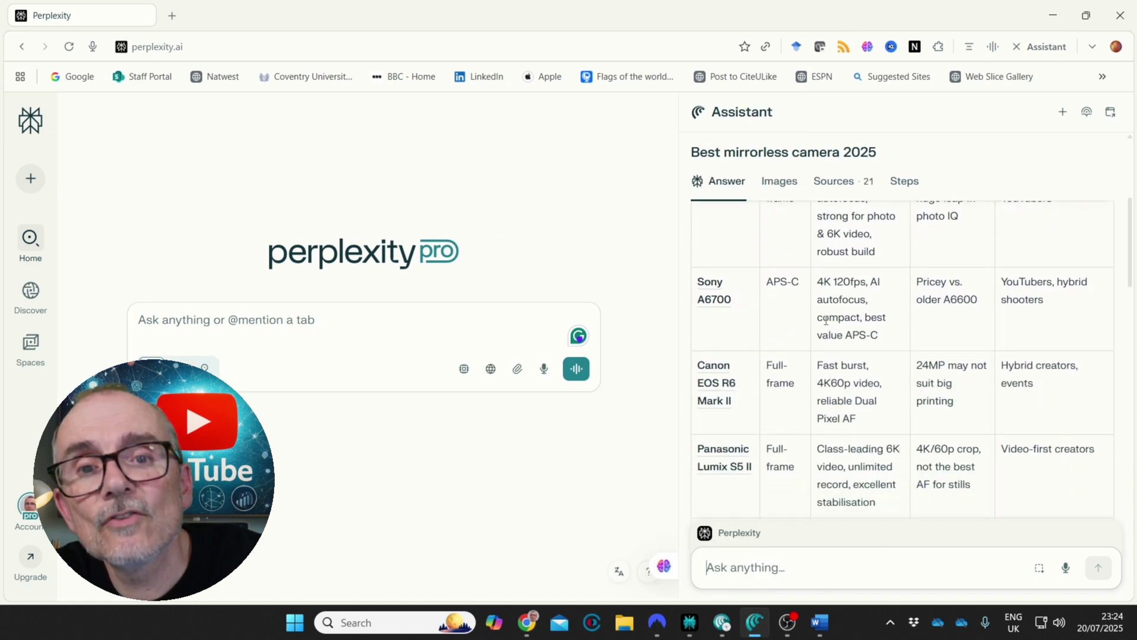
pyautogui.scroll(-2, 826, 321)
pyautogui.scroll(-2, 754, 364)
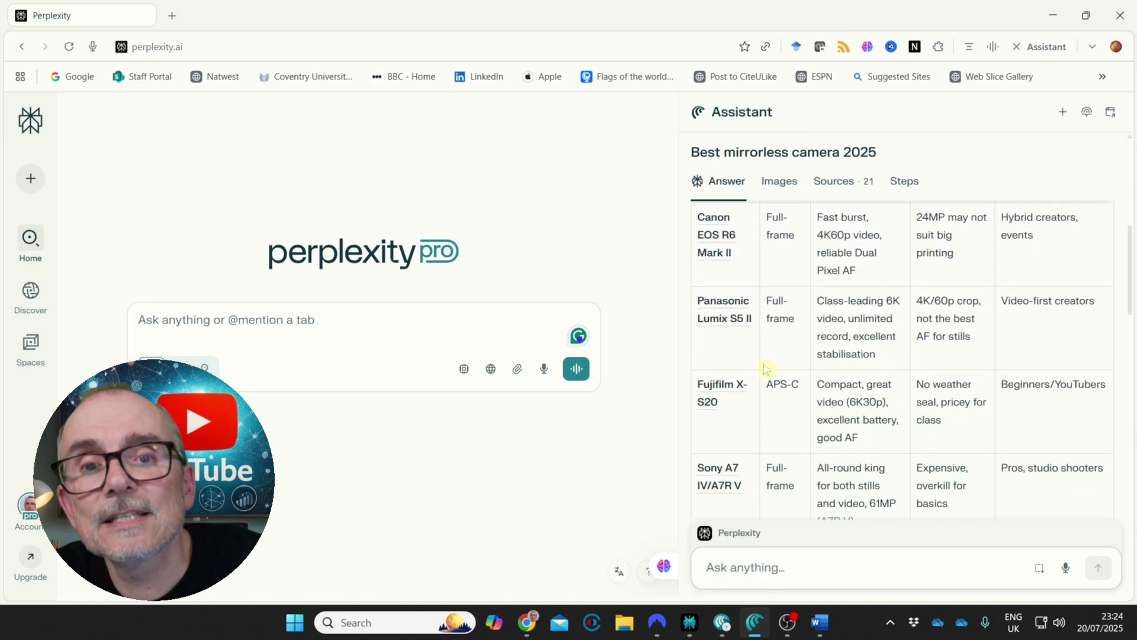
pyautogui.scroll(-5, 764, 368)
pyautogui.scroll(5, 924, 299)
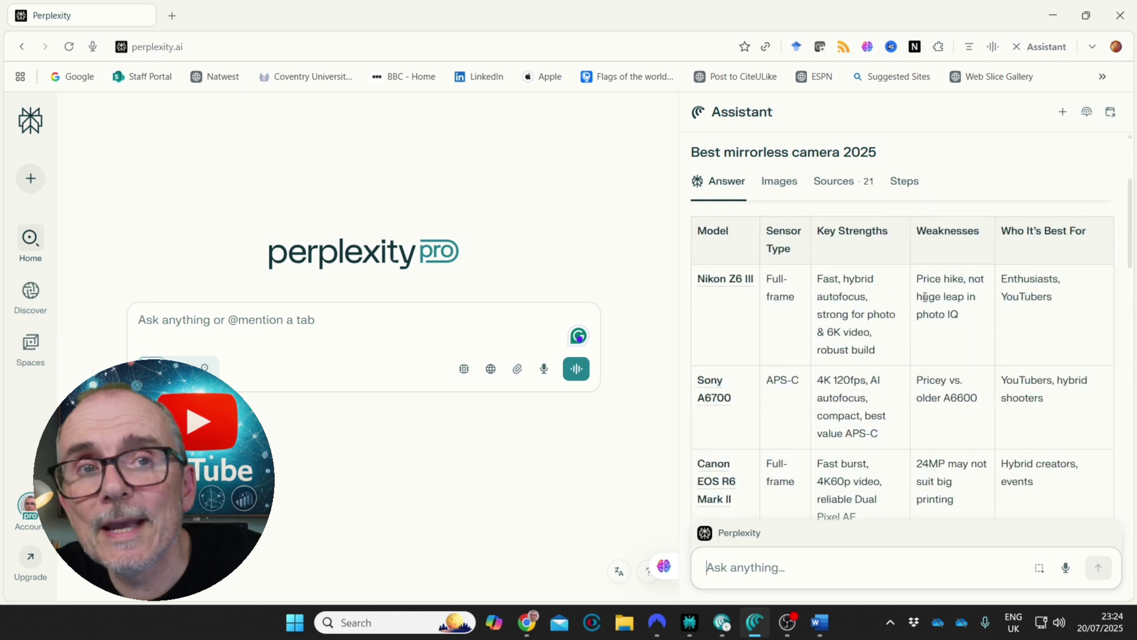
pyautogui.moveTo(527, 622)
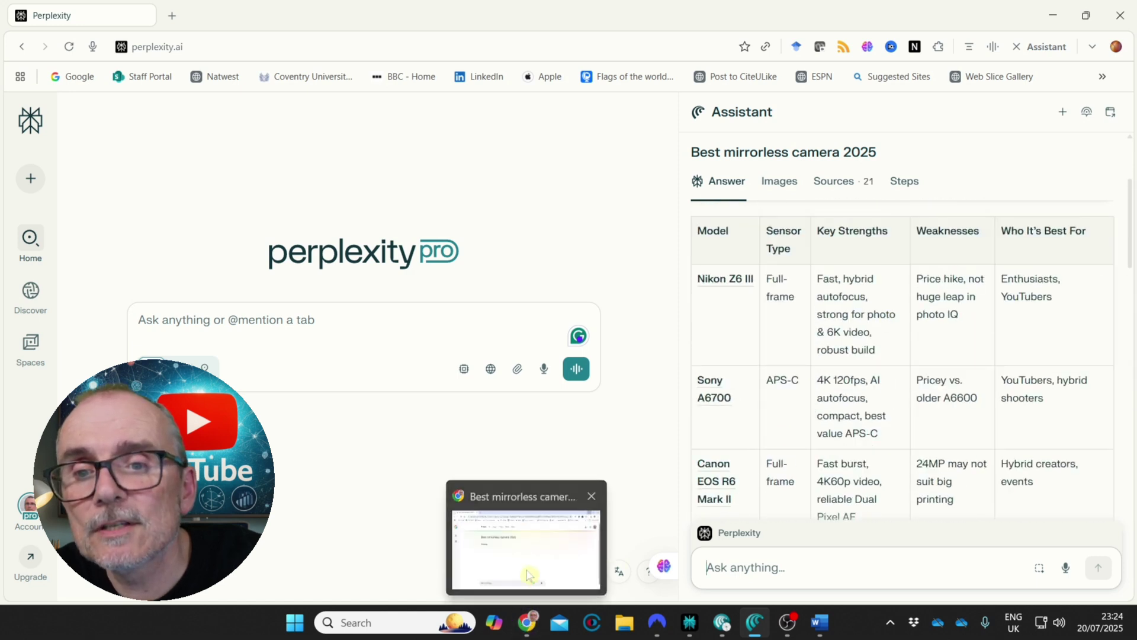
# Switch Google's 'Best mirrorless camera 2025' results from AI Mode to the All tab
pyautogui.click(529, 571)
pyautogui.scroll(-4, 523, 331)
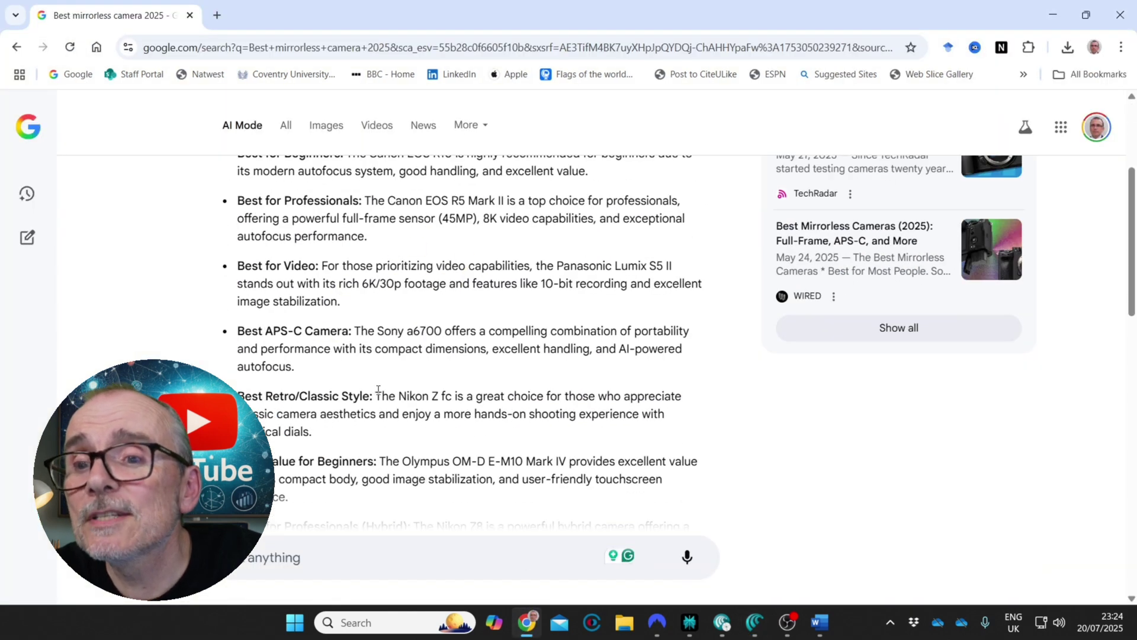
pyautogui.scroll(-15, 378, 389)
pyautogui.scroll(8, 398, 380)
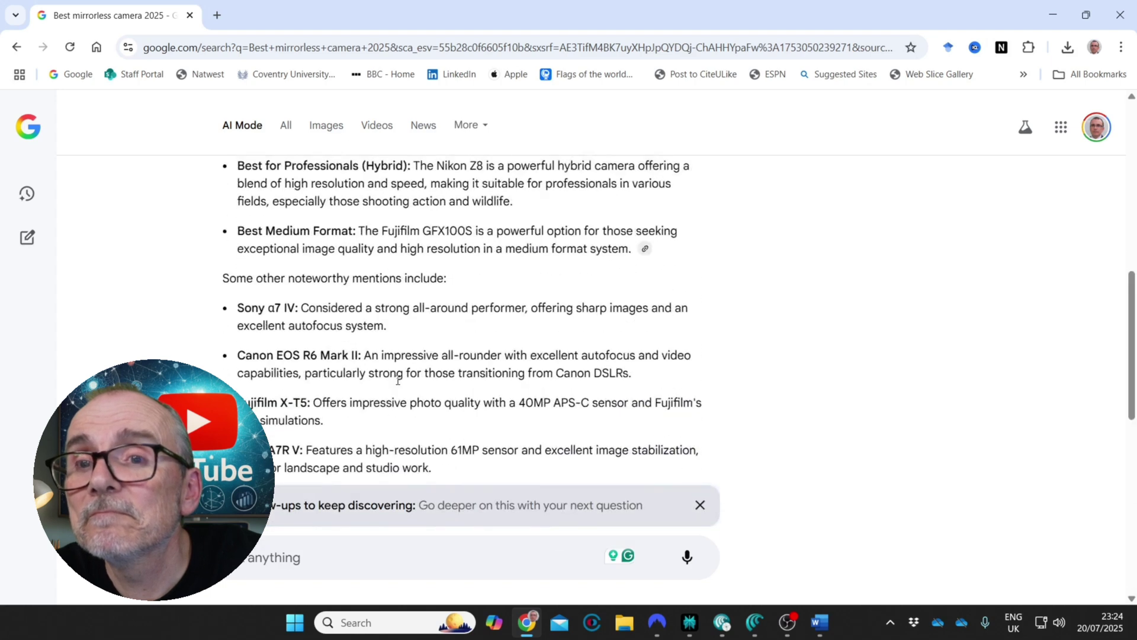
pyautogui.scroll(6, 468, 249)
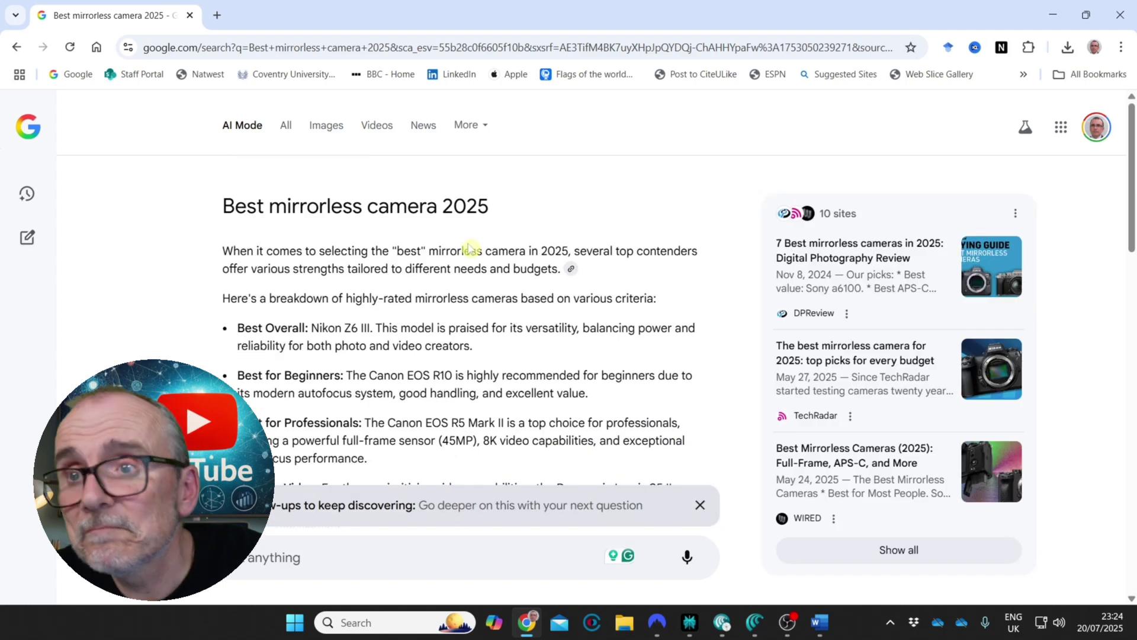
pyautogui.click(270, 122)
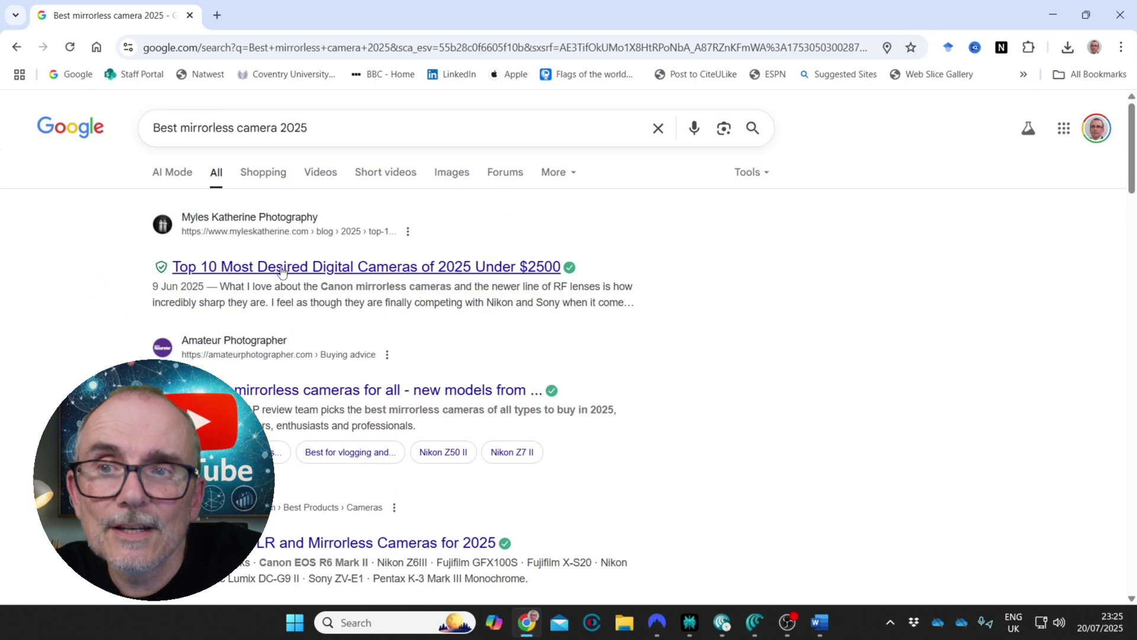
pyautogui.scroll(-1, 281, 325)
pyautogui.scroll(1, 281, 325)
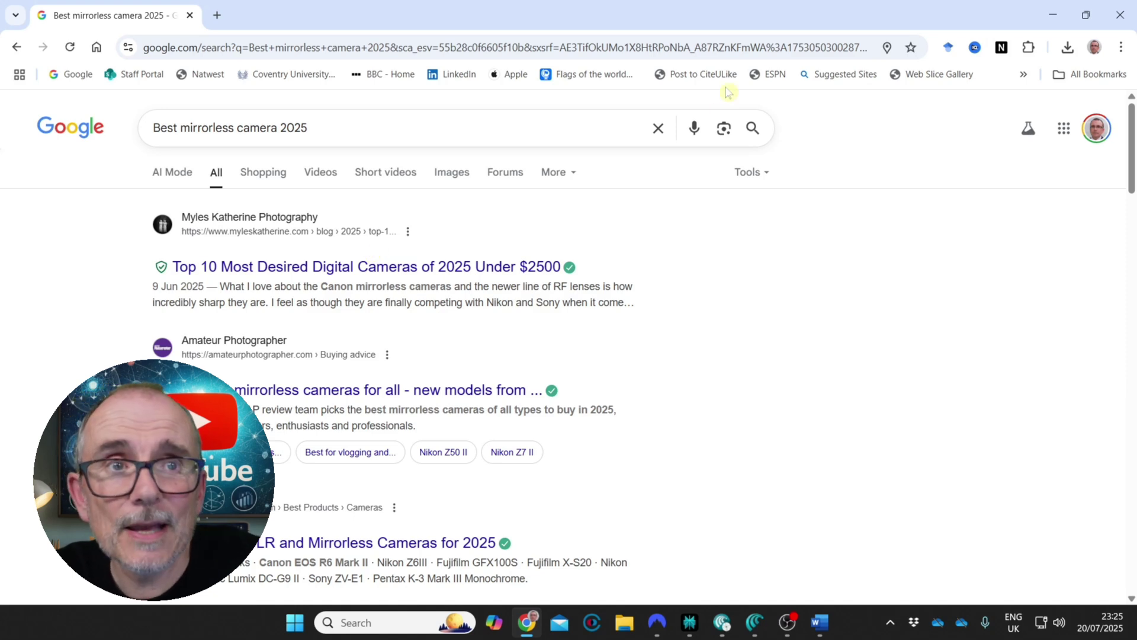
# Minimise Chrome and scroll through the Assistant's mirrorless camera answer in Comet
pyautogui.click(1053, 14)
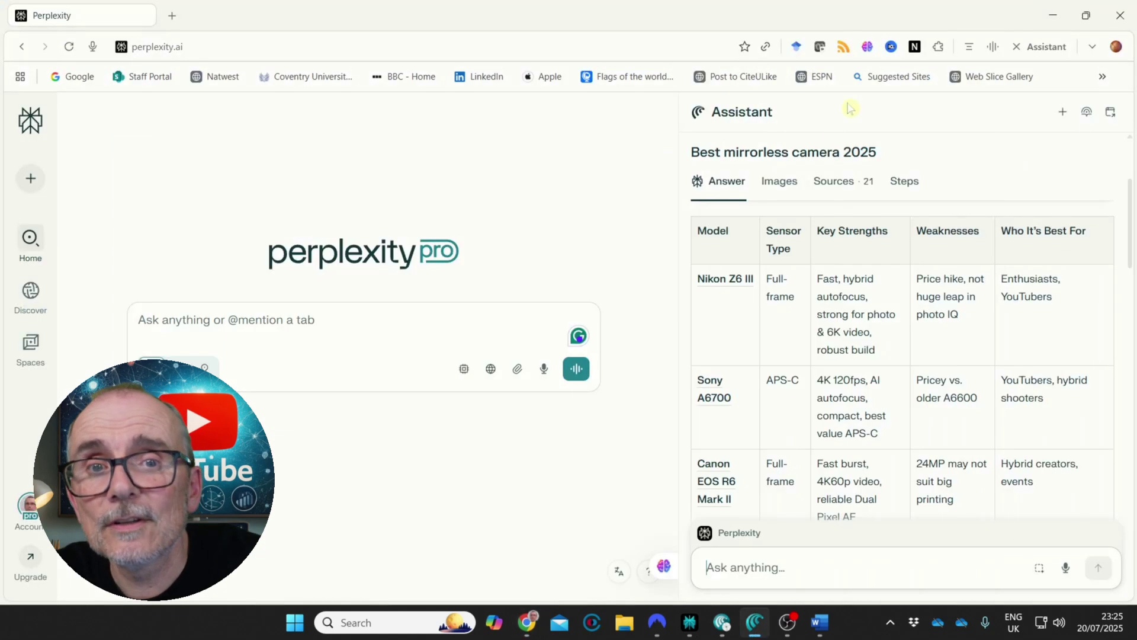
pyautogui.scroll(4, 871, 213)
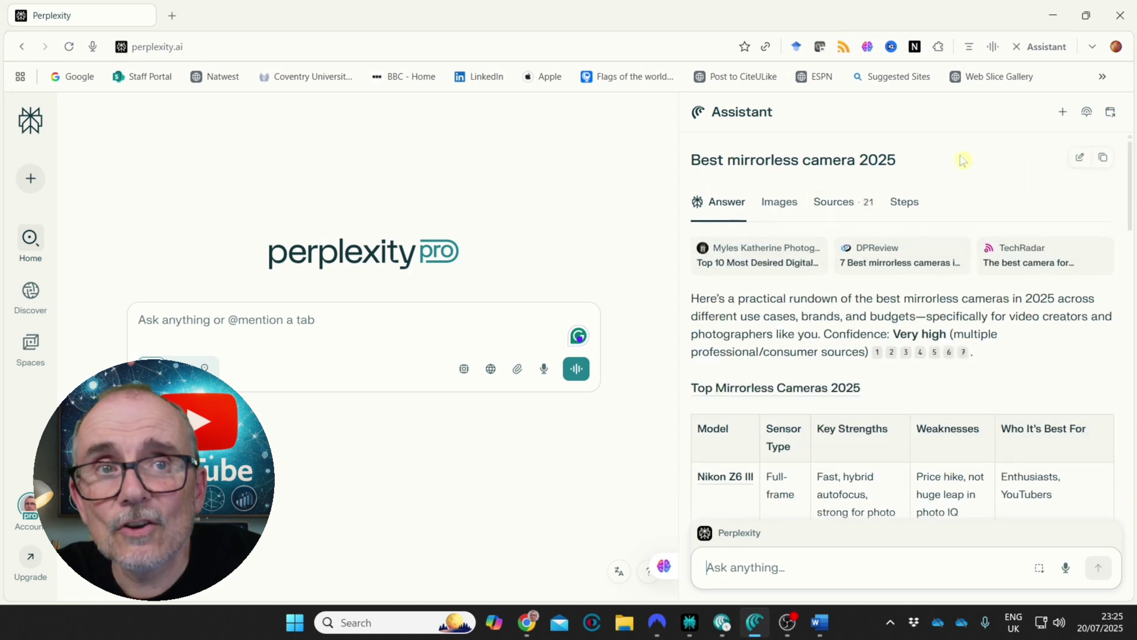
pyautogui.scroll(-8, 935, 225)
pyautogui.scroll(-10, 938, 231)
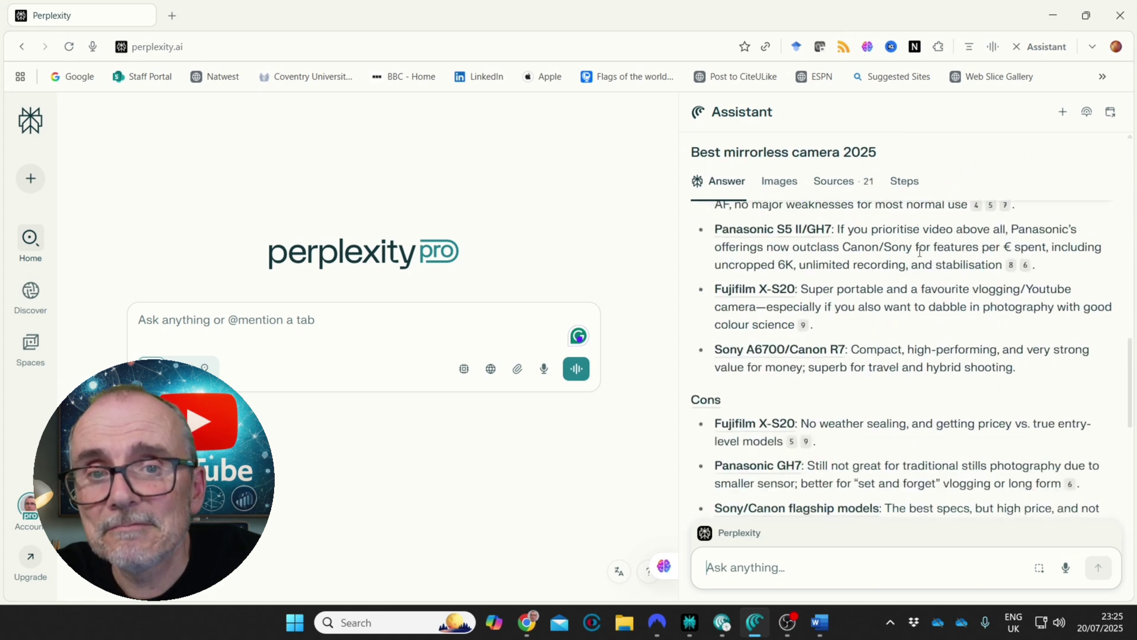
pyautogui.scroll(-5, 921, 252)
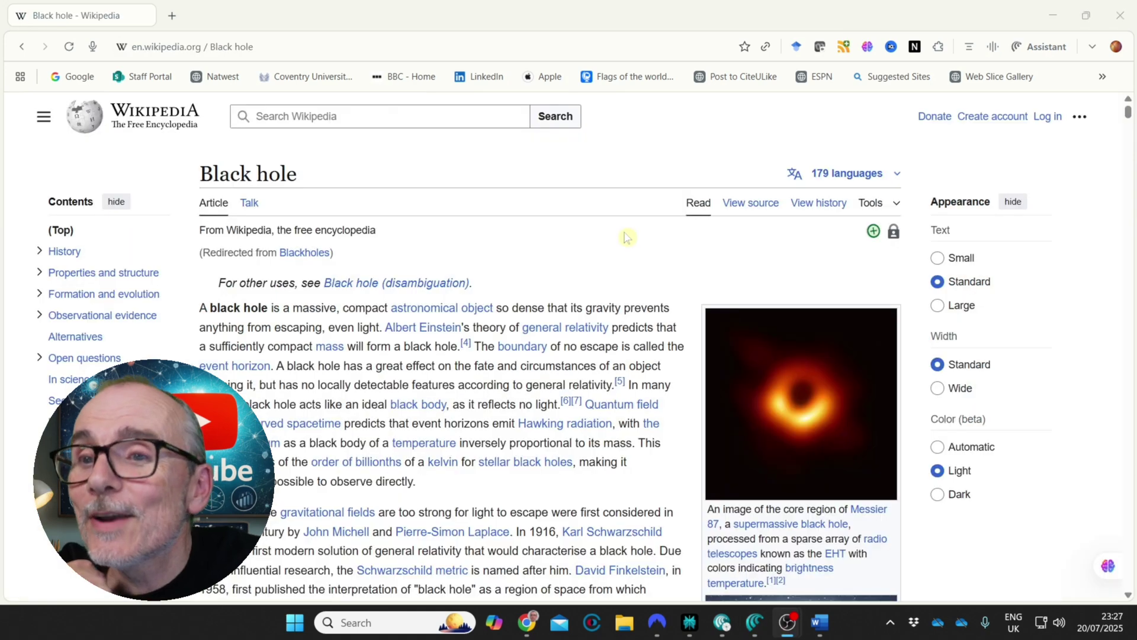
# Ask the Assistant to 'explain this like I am 5' about the Black hole article and read the answer
pyautogui.scroll(-15, 459, 241)
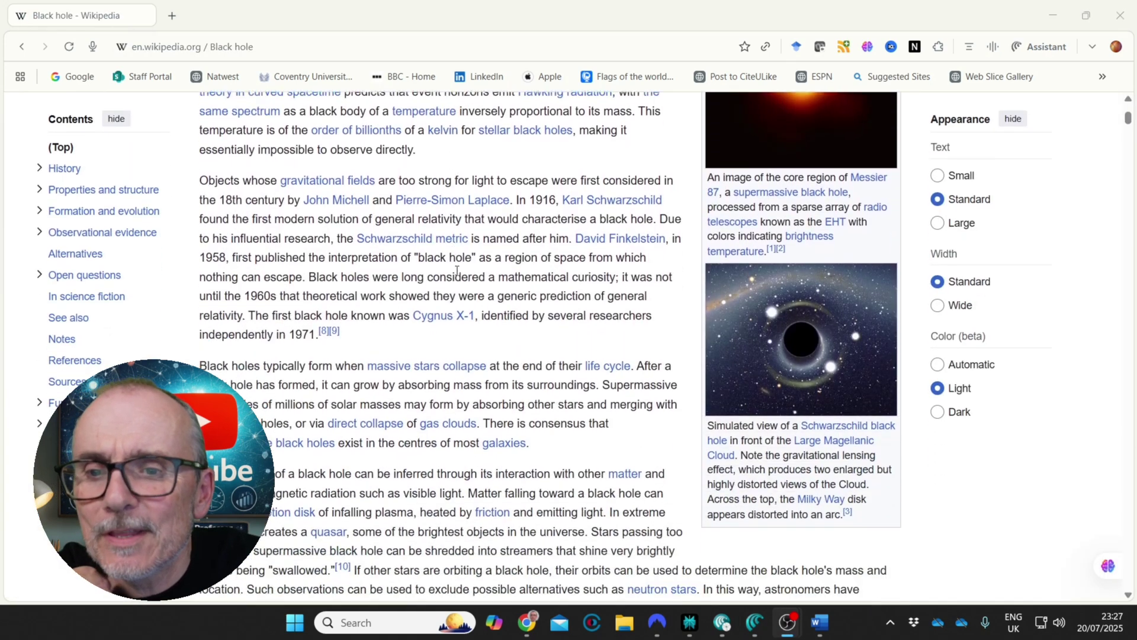
pyautogui.scroll(-15, 454, 273)
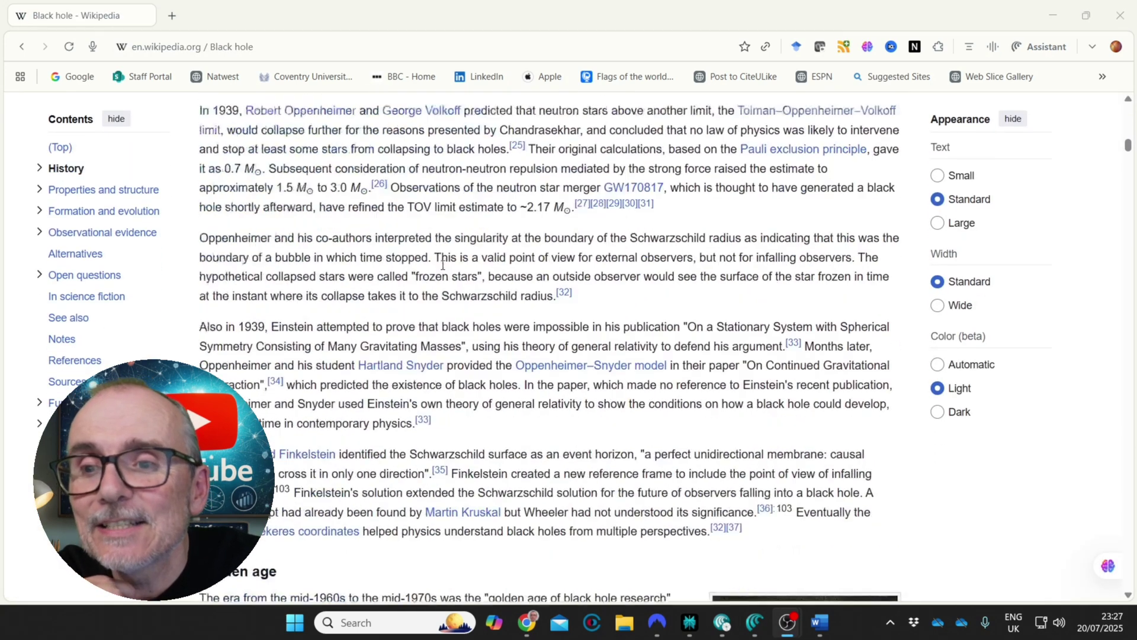
pyautogui.scroll(-15, 442, 273)
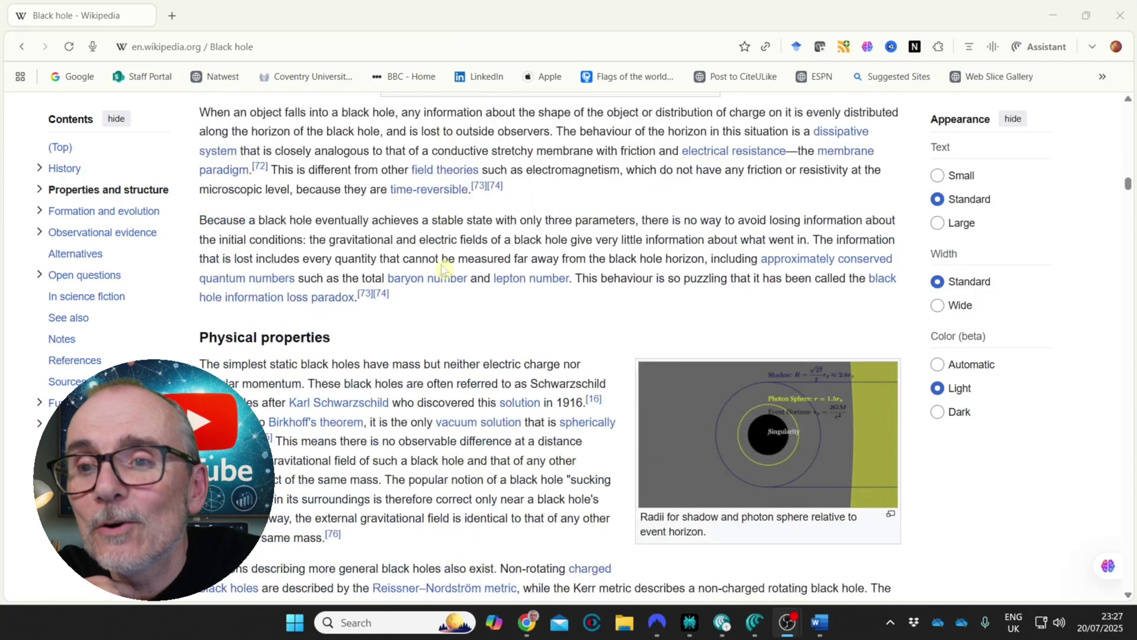
pyautogui.scroll(-3, 344, 351)
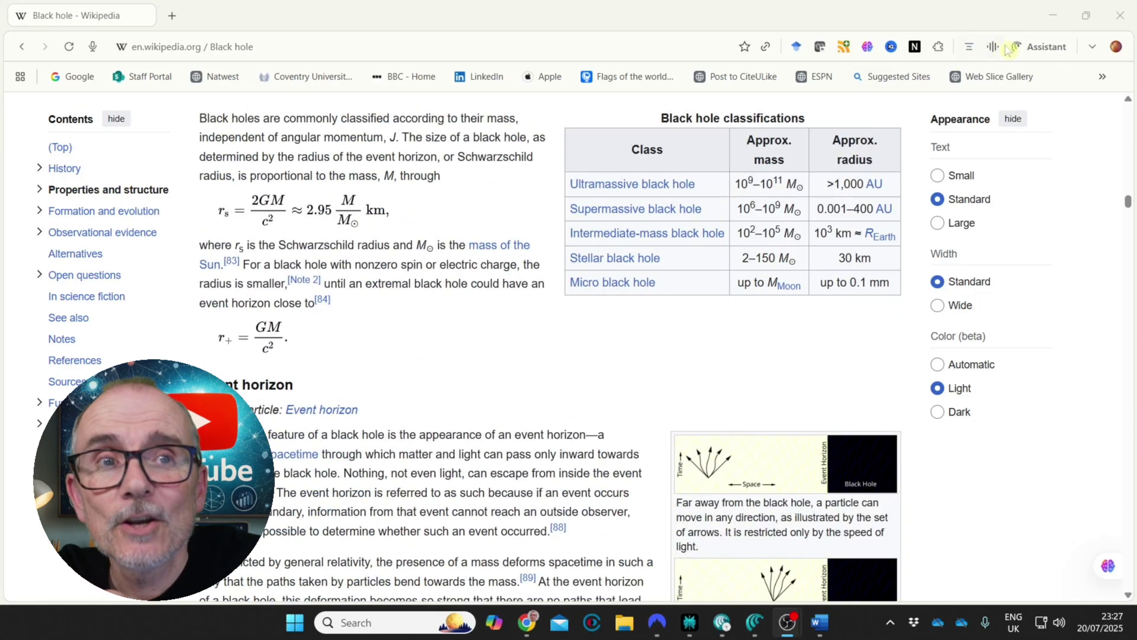
pyautogui.click(1043, 47)
pyautogui.scroll(-5, 489, 298)
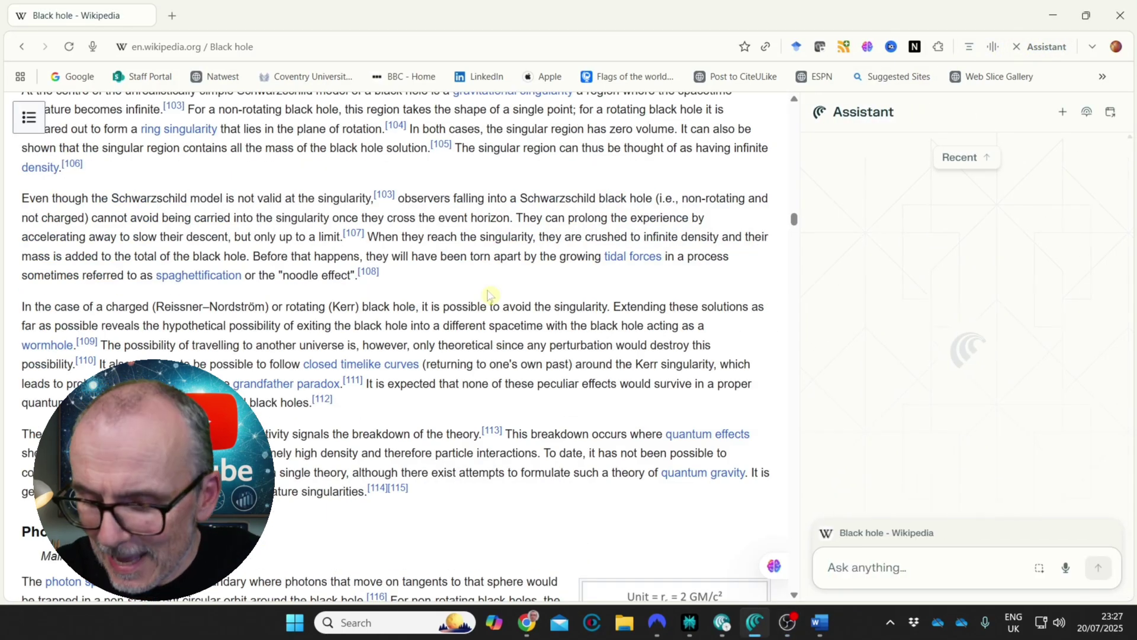
pyautogui.write('explain this like I am 5')
pyautogui.press('Return')
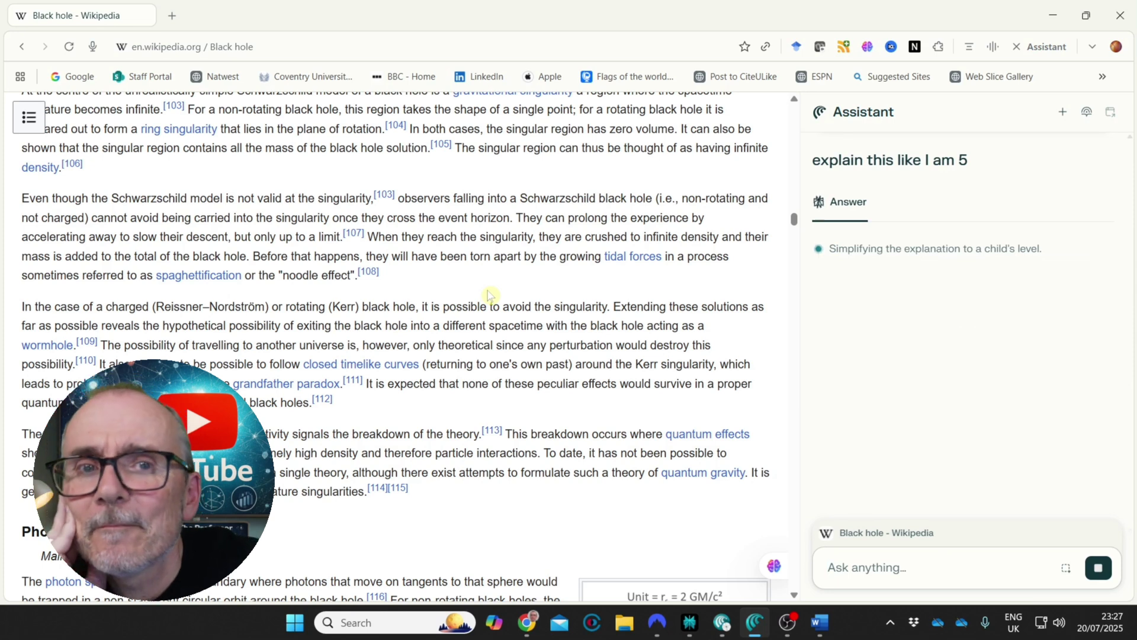
pyautogui.scroll(10, 489, 298)
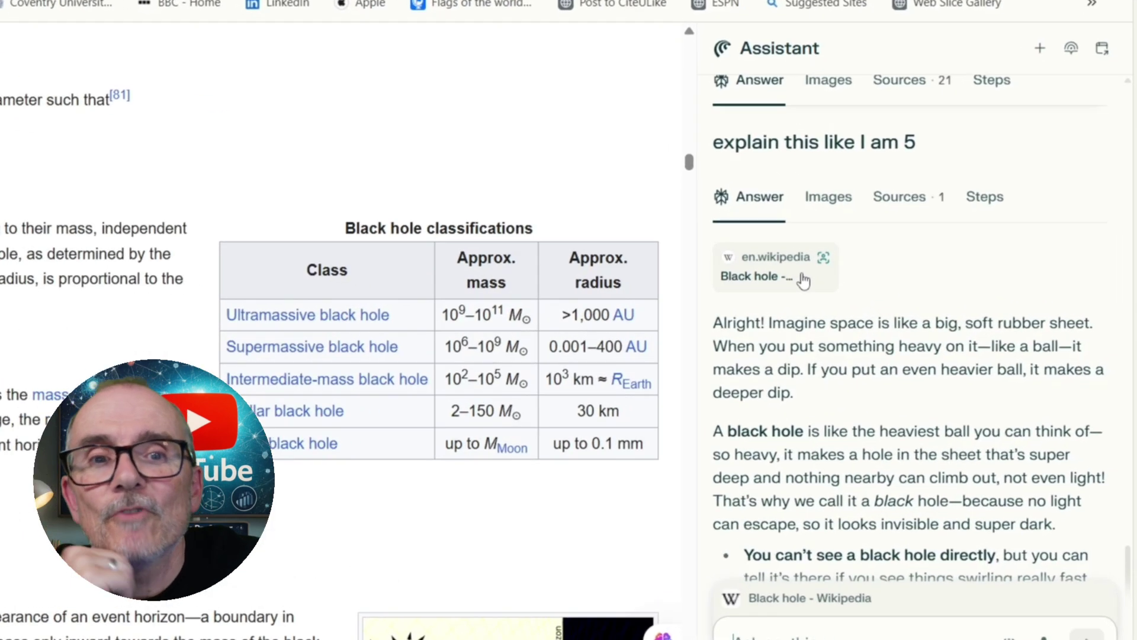
pyautogui.scroll(-2, 883, 333)
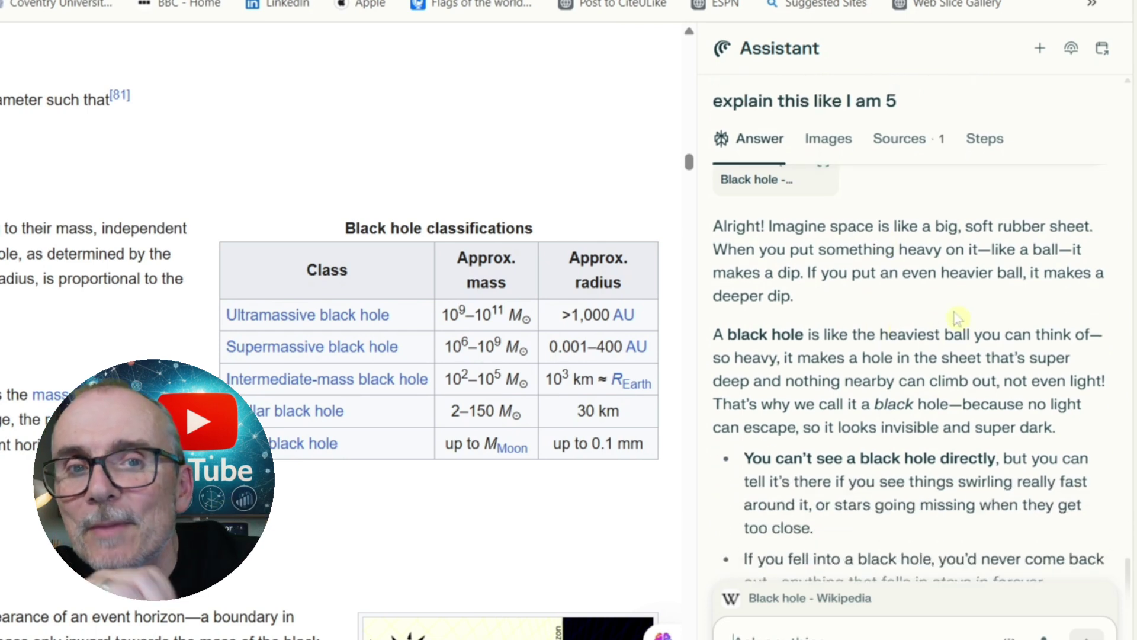
pyautogui.scroll(-2, 958, 318)
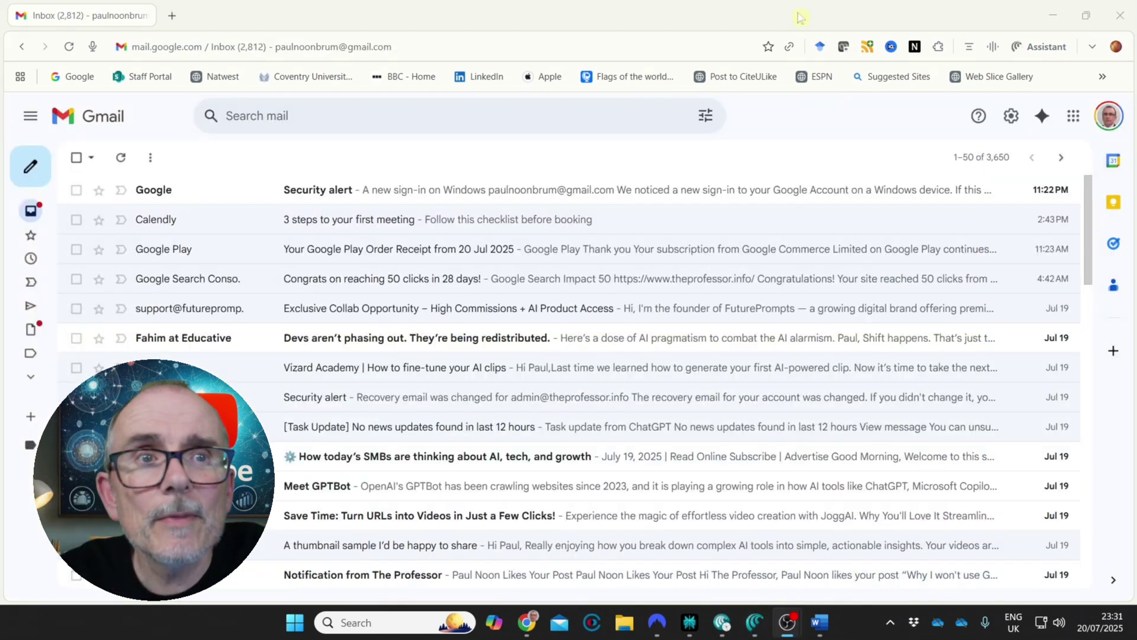
# Send the 'summarise inbox' prompt to the Assistant and read the summary of senders, themes, pros and cons
pyautogui.click(1037, 47)
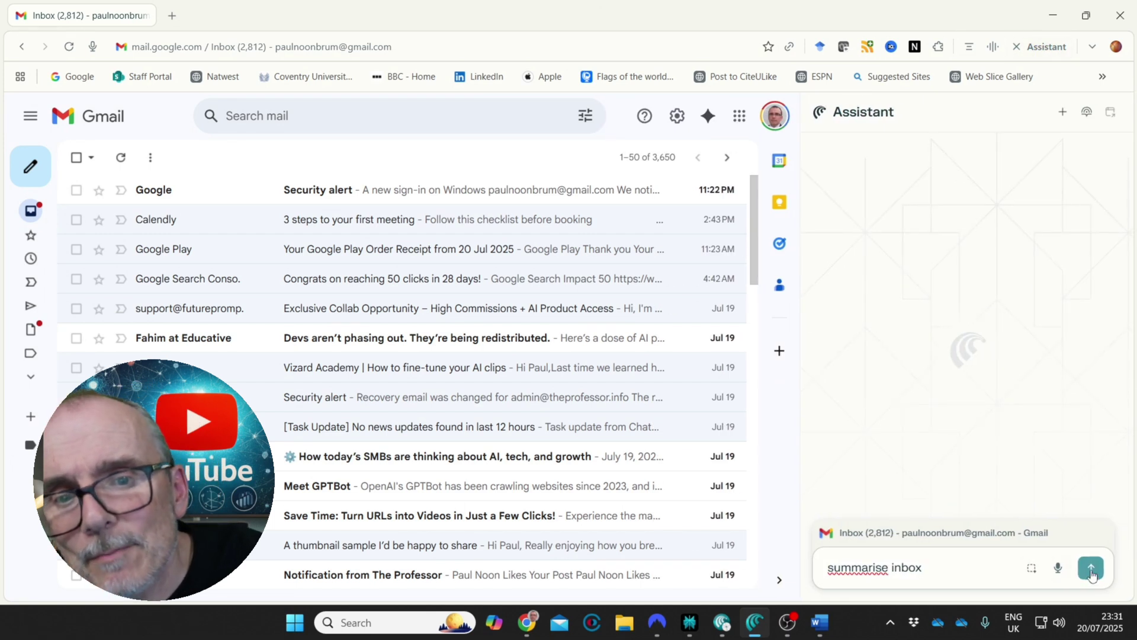
pyautogui.click(1090, 570)
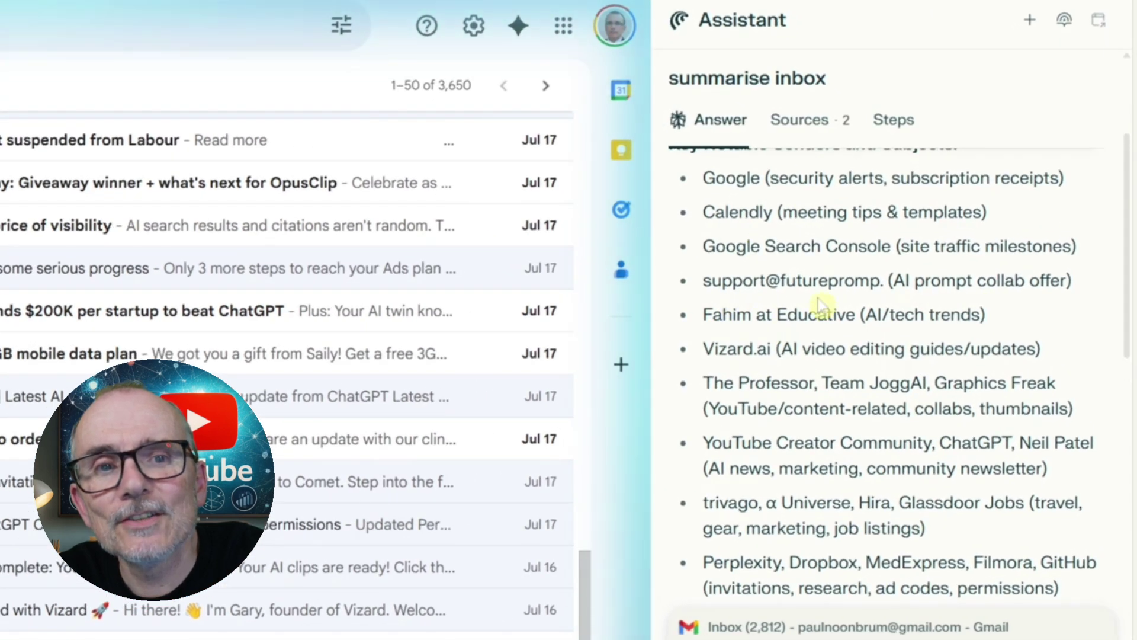
pyautogui.scroll(-6, 820, 312)
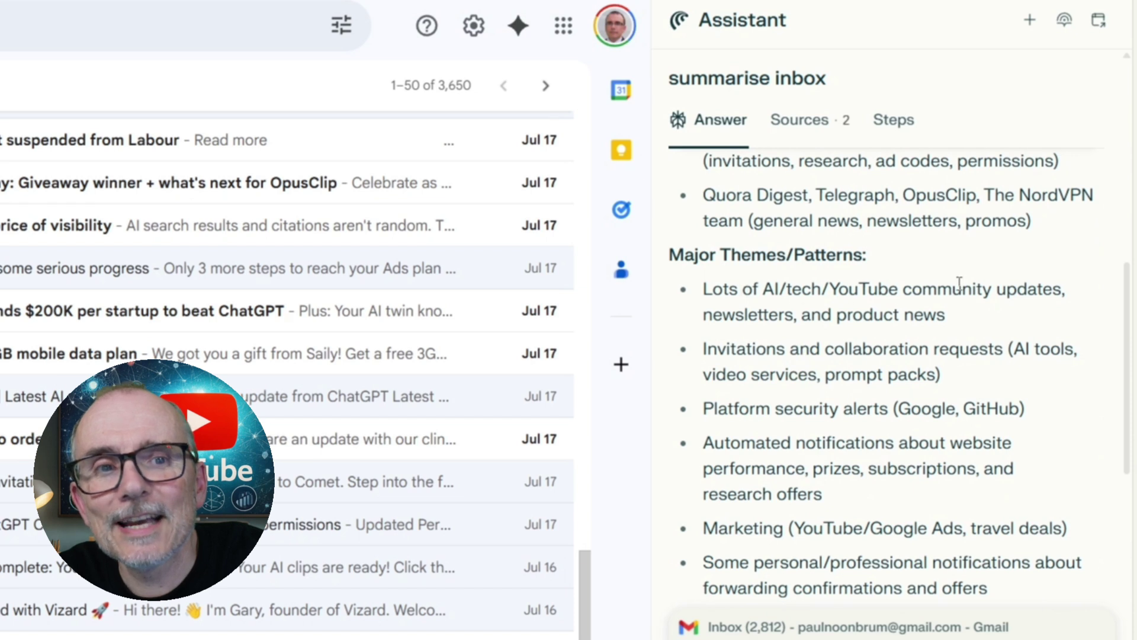
pyautogui.scroll(-10, 817, 326)
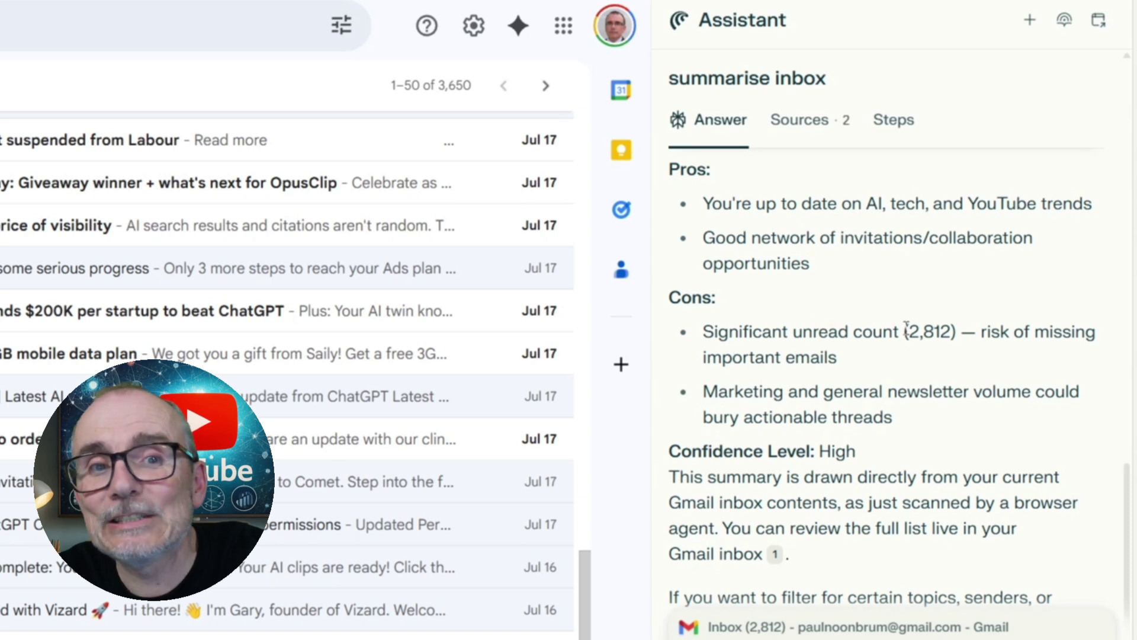
pyautogui.scroll(-4, 819, 353)
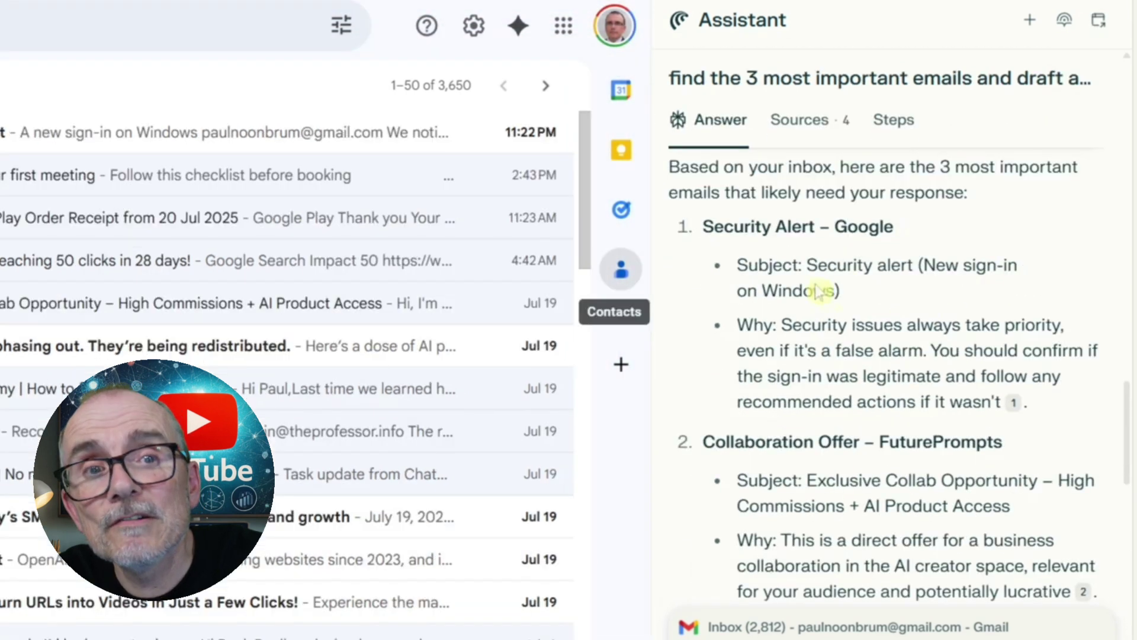
# Scroll through all three of the Assistant's drafted email replies to the end
pyautogui.scroll(-3, 826, 355)
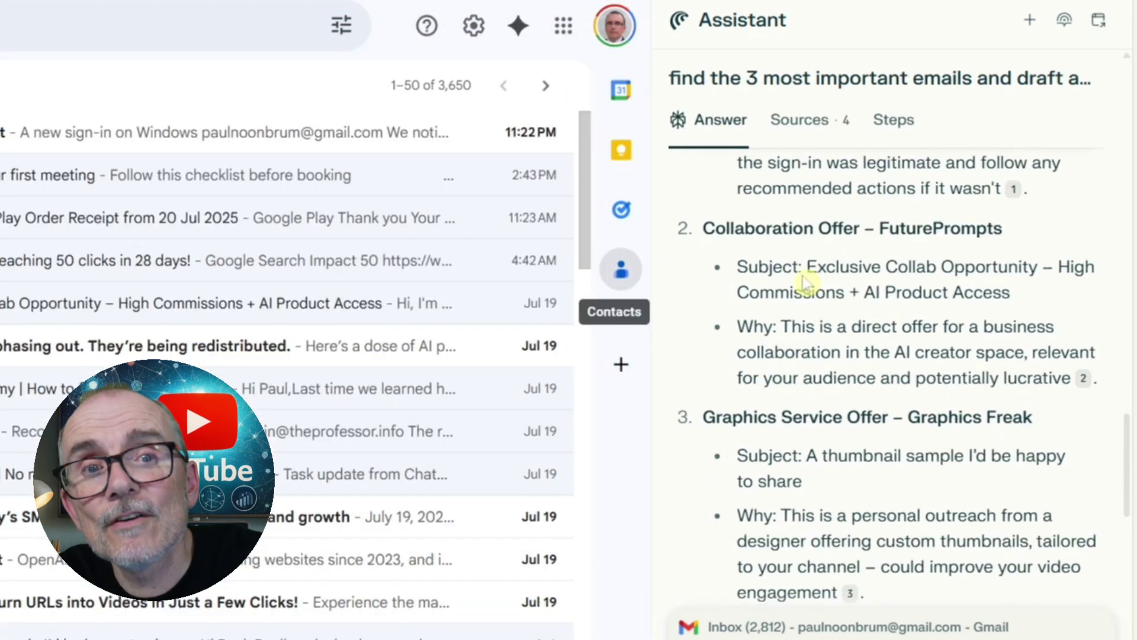
pyautogui.scroll(-5, 818, 345)
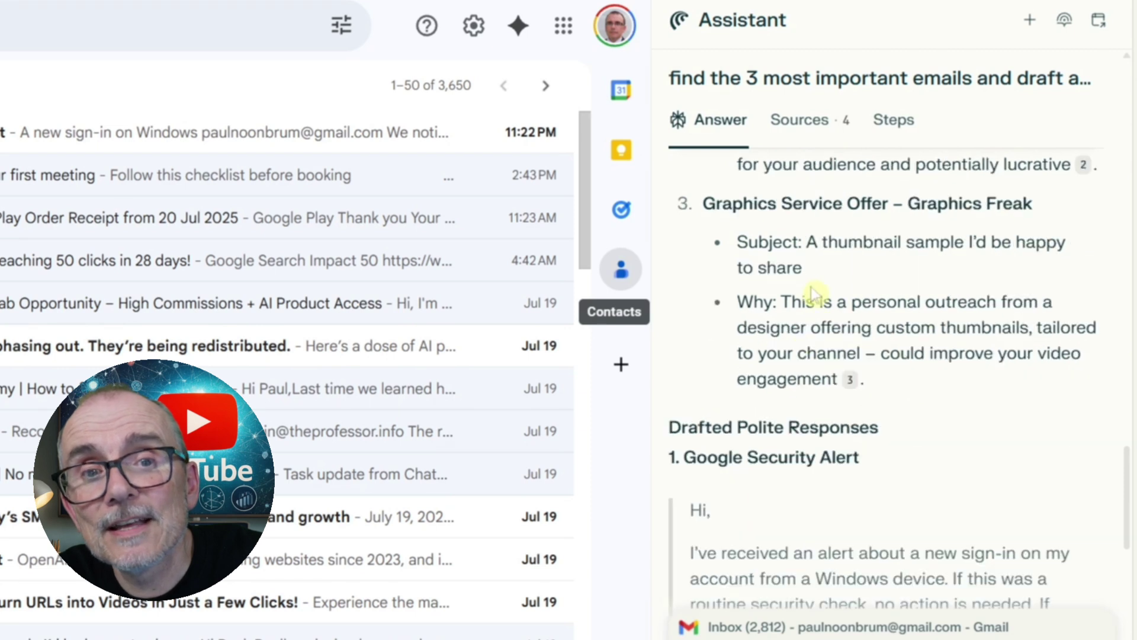
pyautogui.scroll(-5, 817, 294)
pyautogui.scroll(-3, 860, 372)
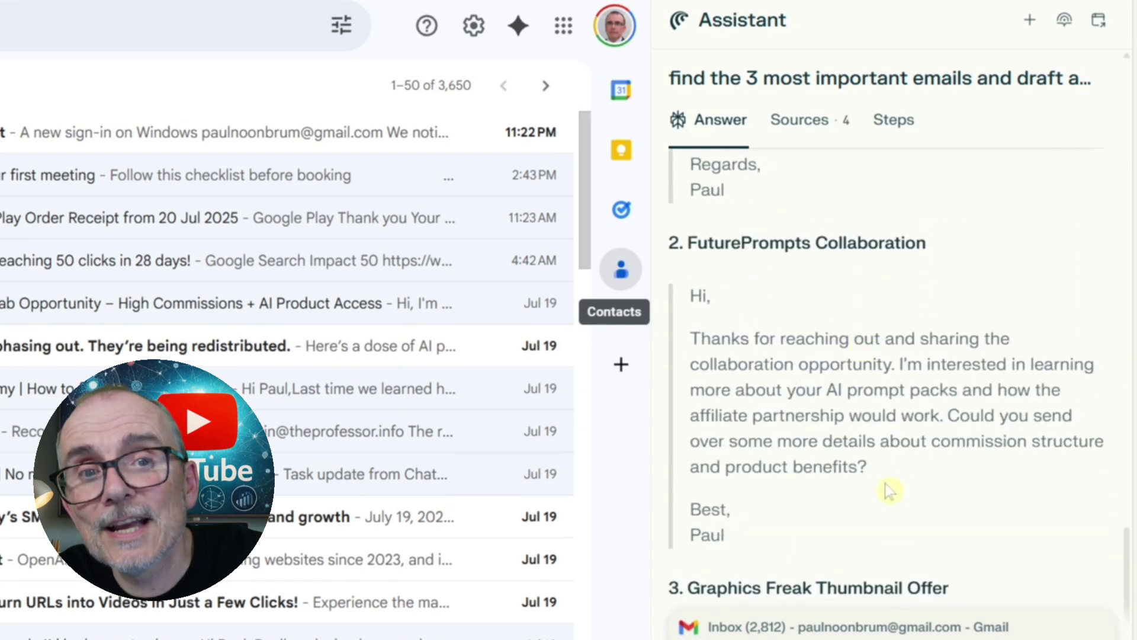
pyautogui.scroll(-2, 862, 468)
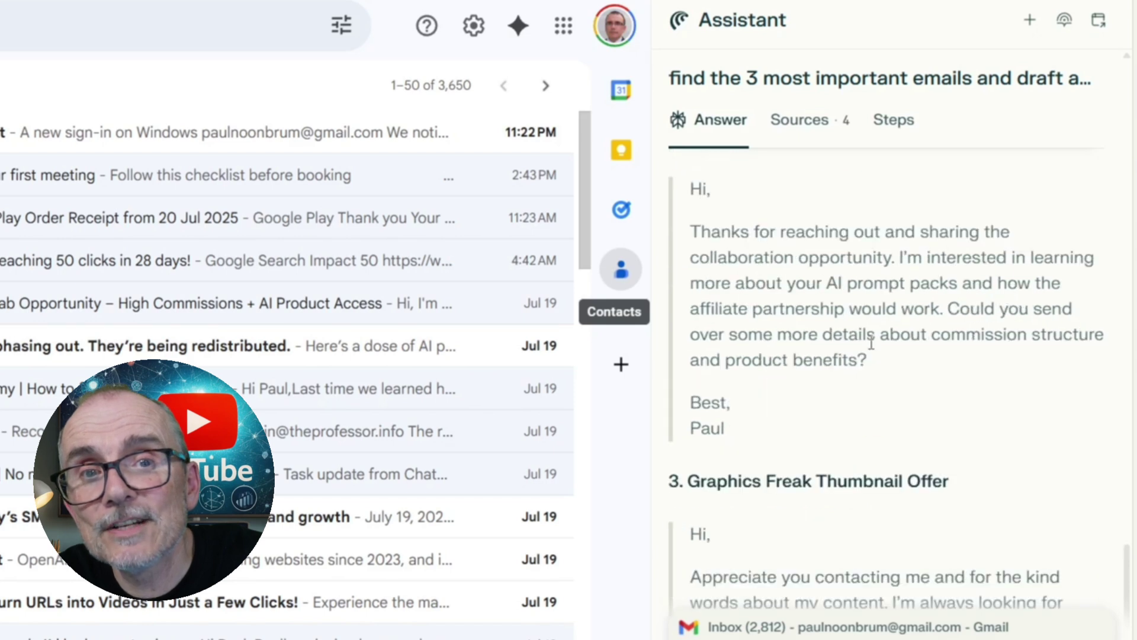
pyautogui.scroll(-5, 883, 381)
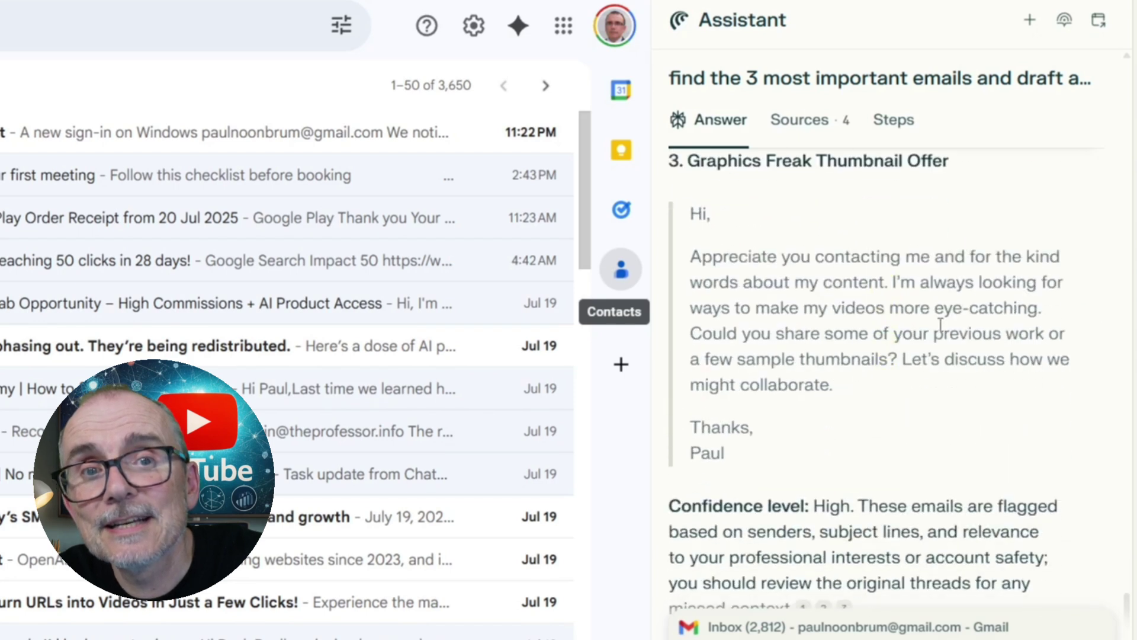
pyautogui.scroll(-2, 892, 344)
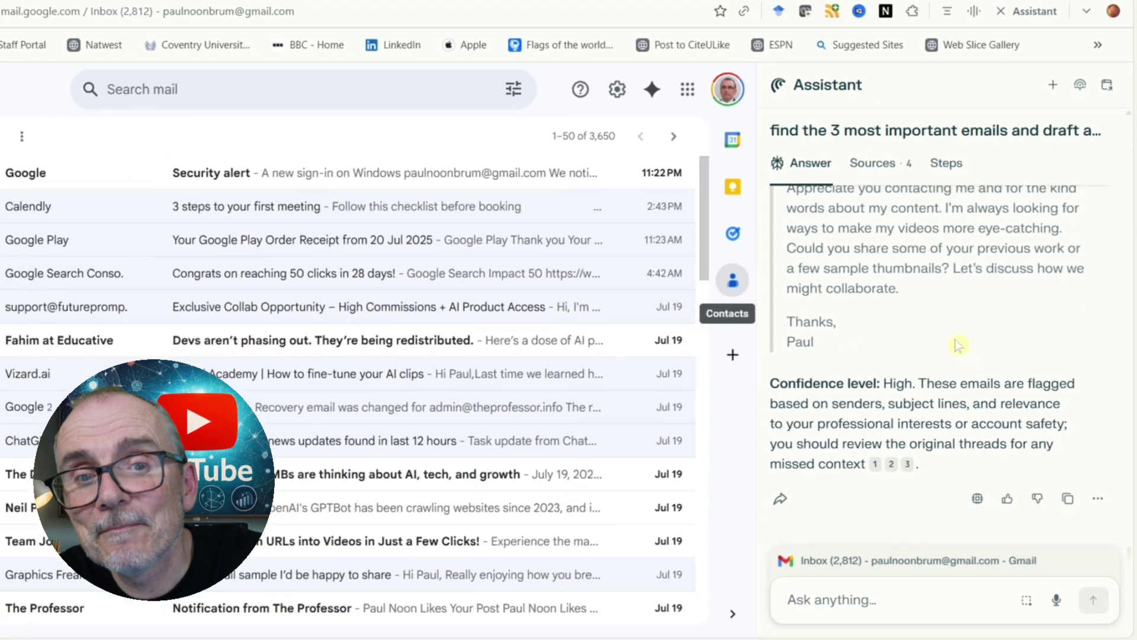
pyautogui.scroll(15, 958, 345)
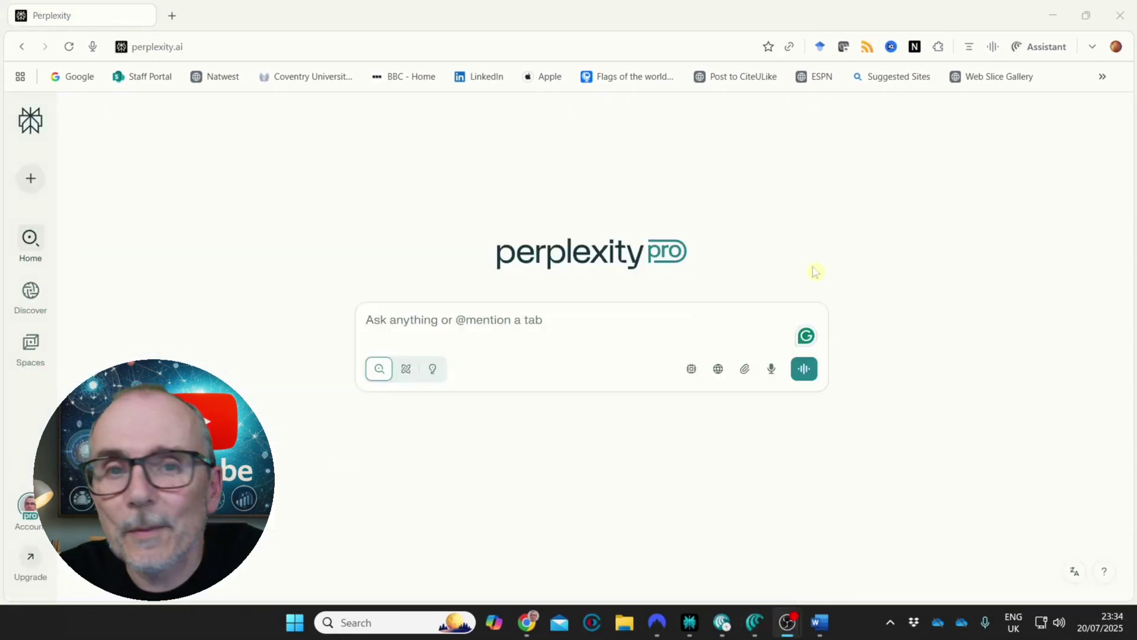
# Start a voice conversation with the Assistant
pyautogui.click(993, 46)
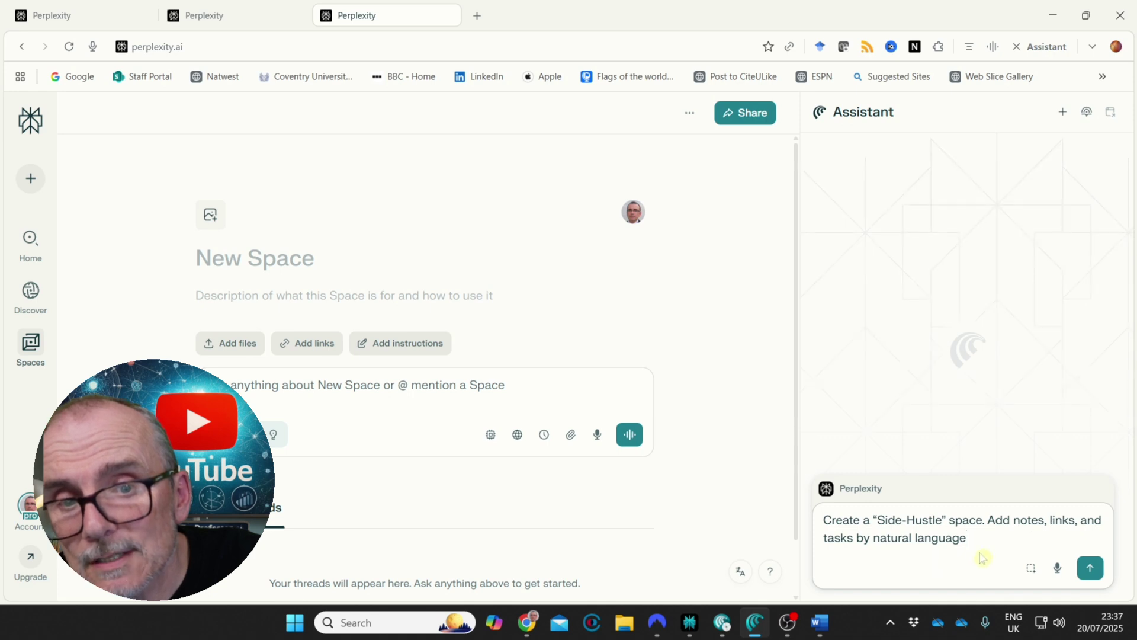
# Send the Side-Hustle space request, then return to the Side-Hustle space tab once the Assistant finishes
pyautogui.click(1090, 567)
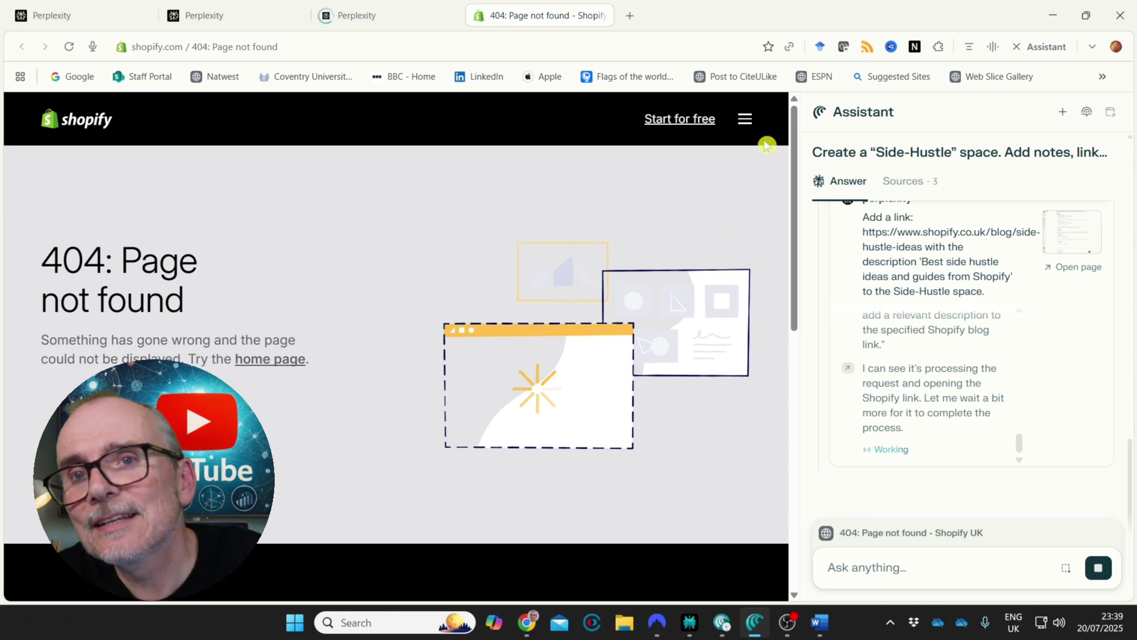
pyautogui.click(401, 25)
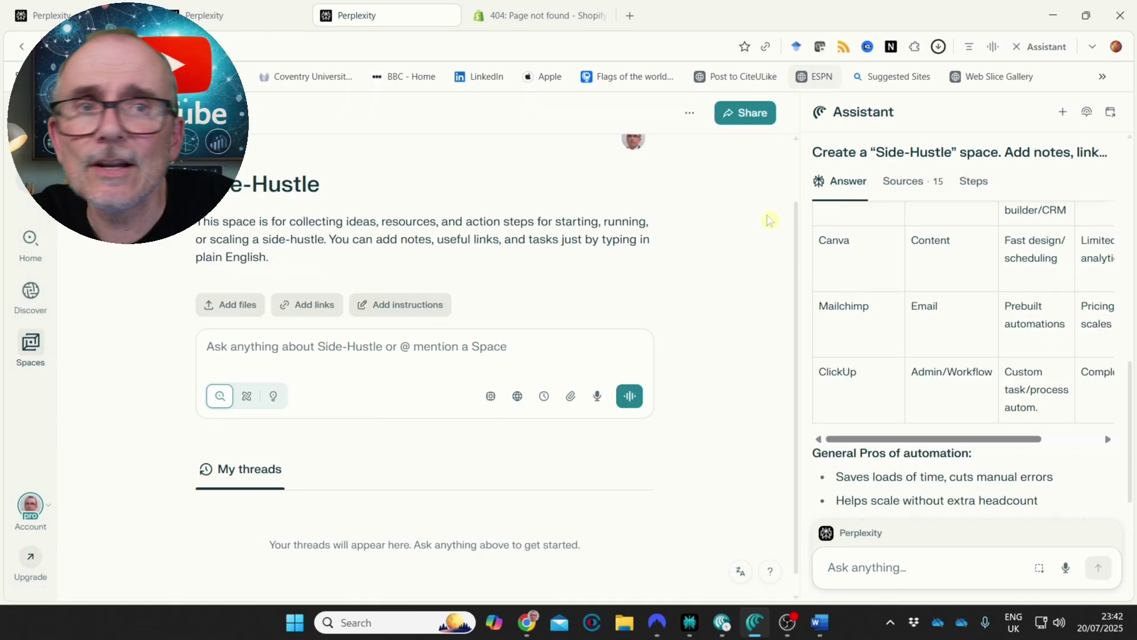
# Ask the Assistant to 'put all of this into the space you created' and review the Content Creation idea
pyautogui.write('put all of this into the space you created')
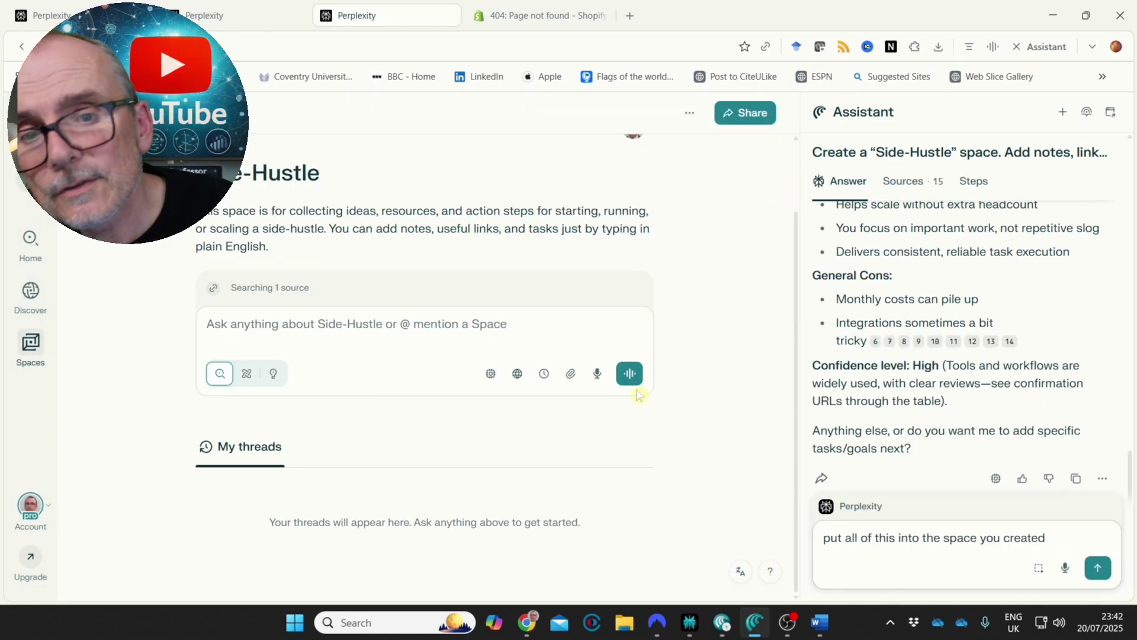
pyautogui.click(1103, 570)
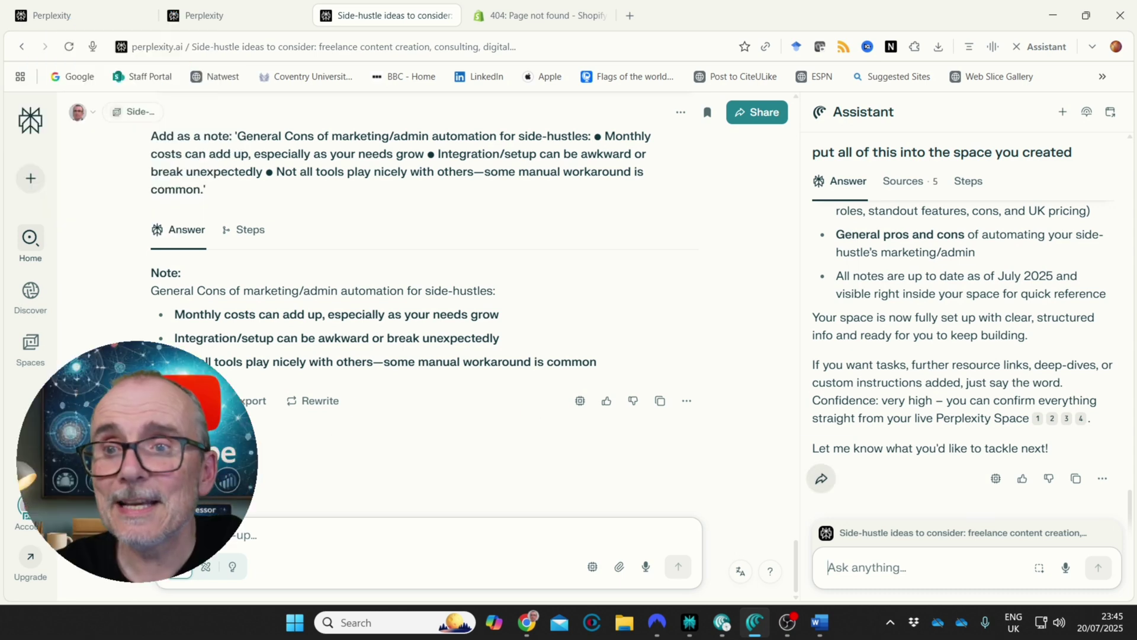
pyautogui.scroll(5, 520, 270)
pyautogui.scroll(15, 520, 269)
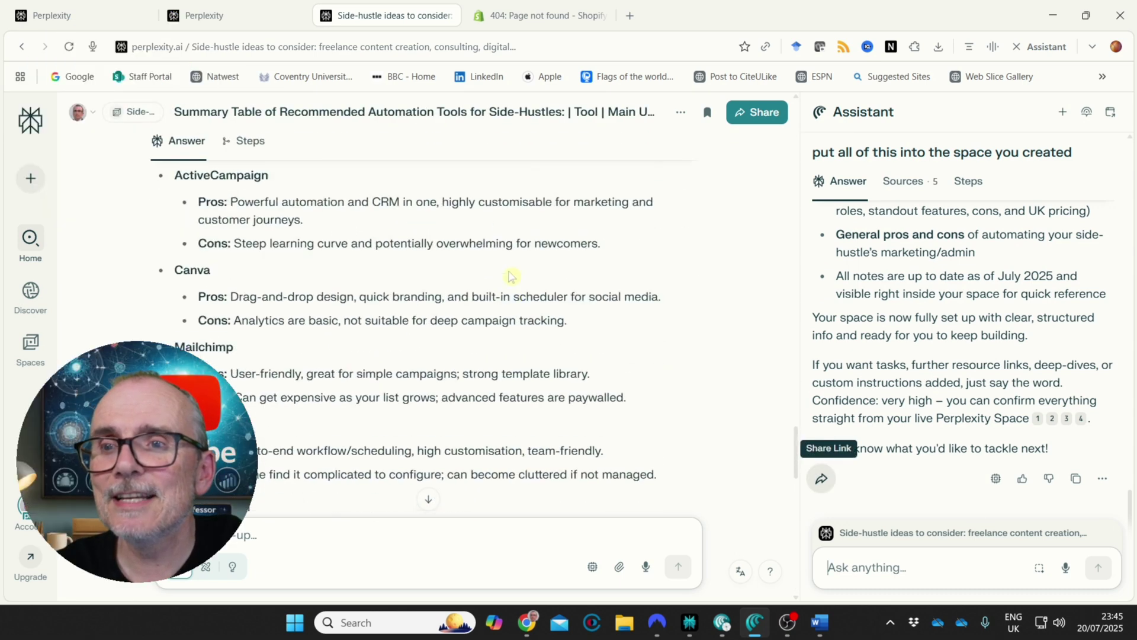
pyautogui.scroll(10, 514, 287)
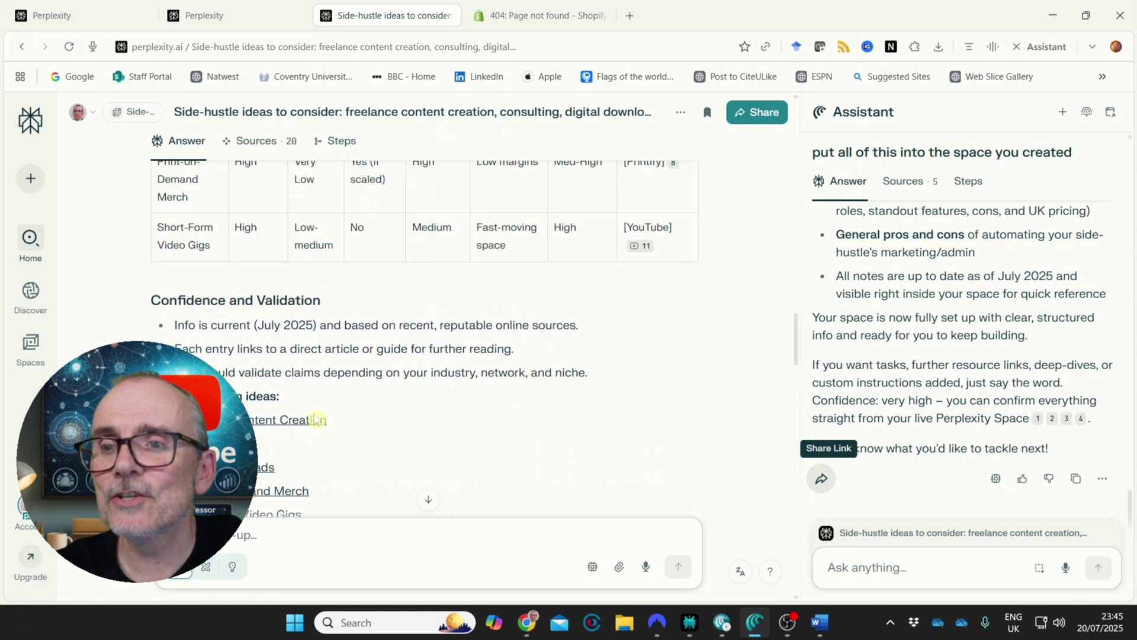
pyautogui.click(265, 428)
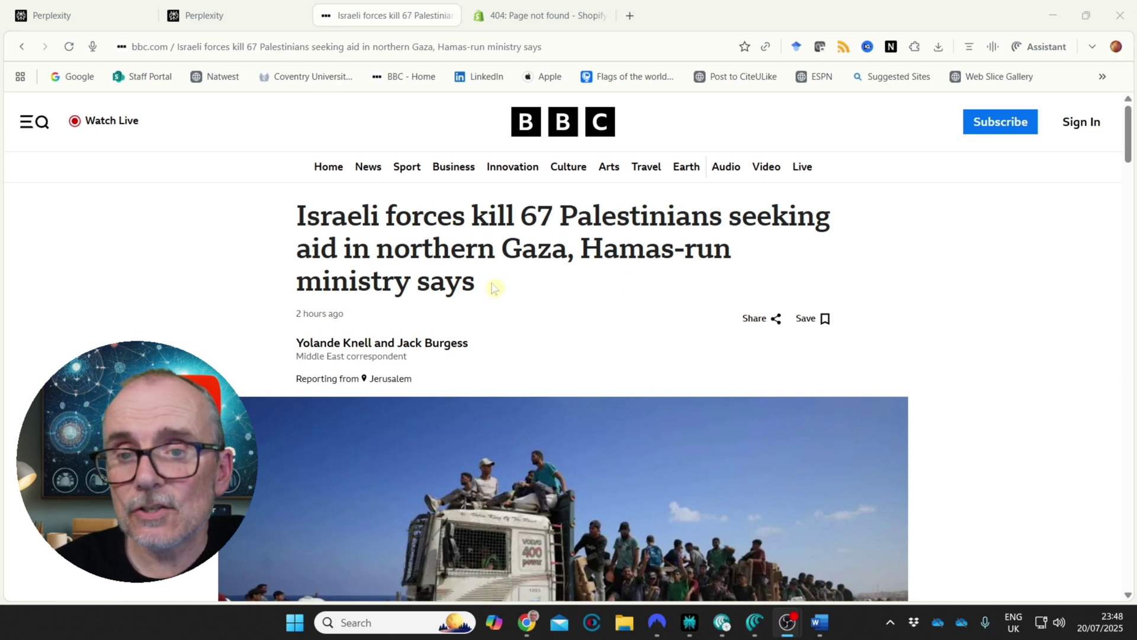
# Ask the Assistant 'What am I missing? Show counter-arguments' about the BBC Gaza aid article
pyautogui.scroll(-20, 495, 286)
pyautogui.scroll(-20, 484, 335)
pyautogui.click(1039, 46)
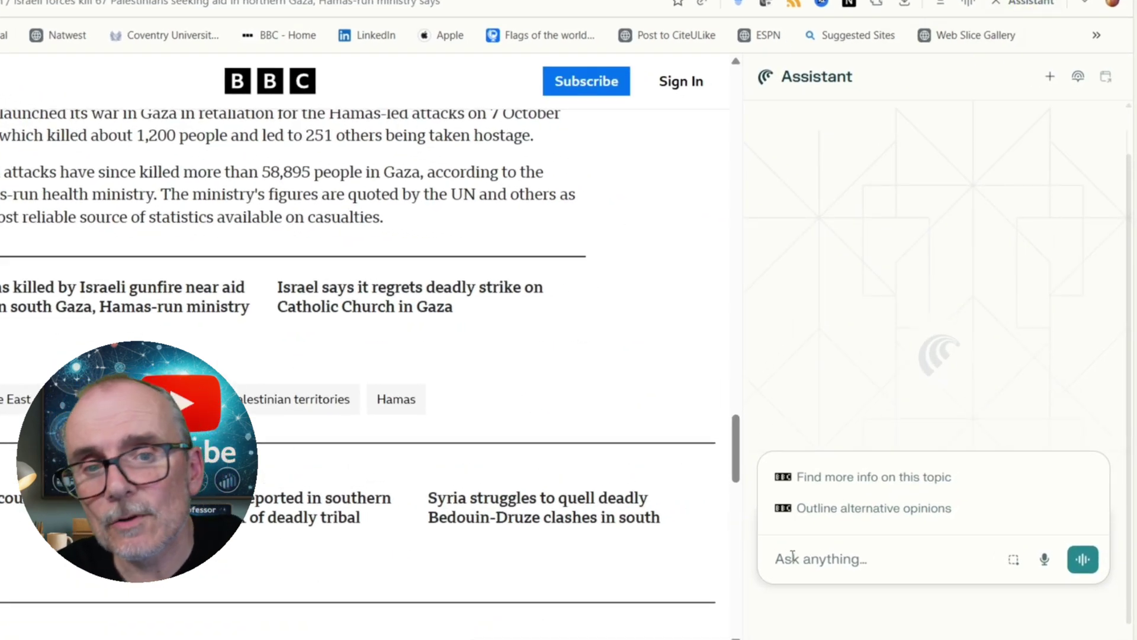
pyautogui.click(859, 507)
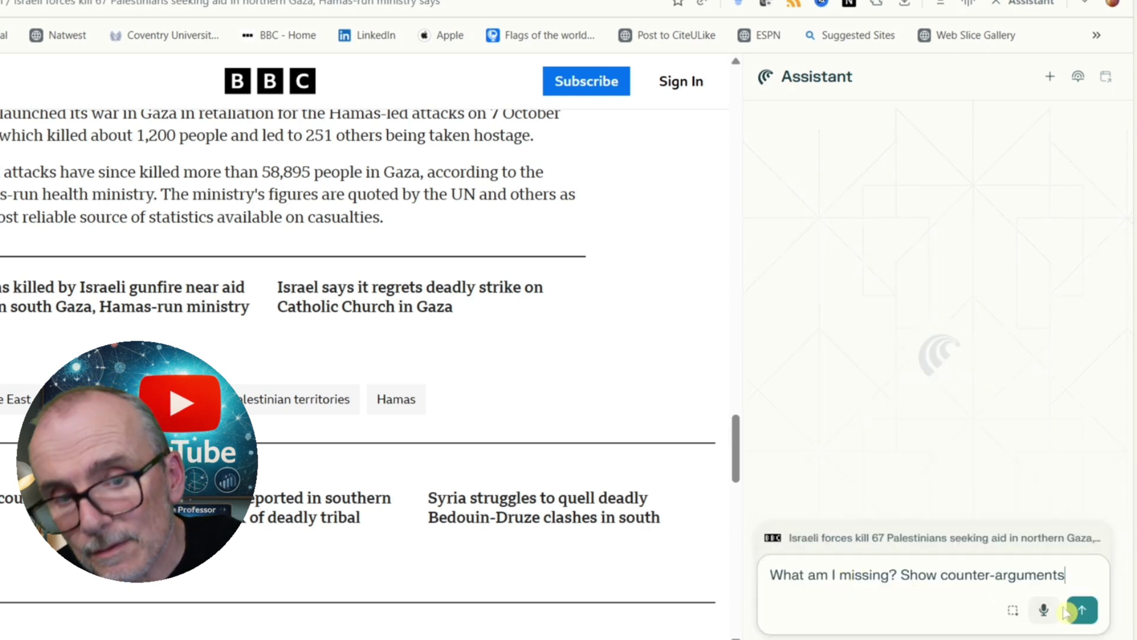
pyautogui.click(1092, 611)
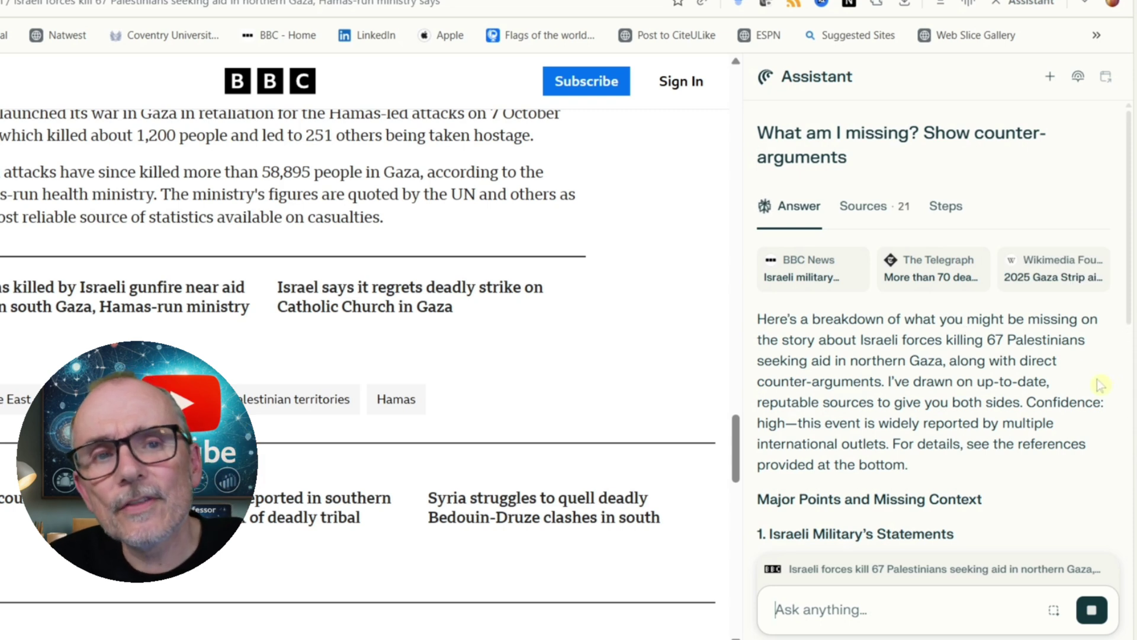
# Scroll through the counter-arguments answer down to its summary table, source links and 'Very high' confidence
pyautogui.scroll(-3, 816, 379)
pyautogui.scroll(-2, 878, 234)
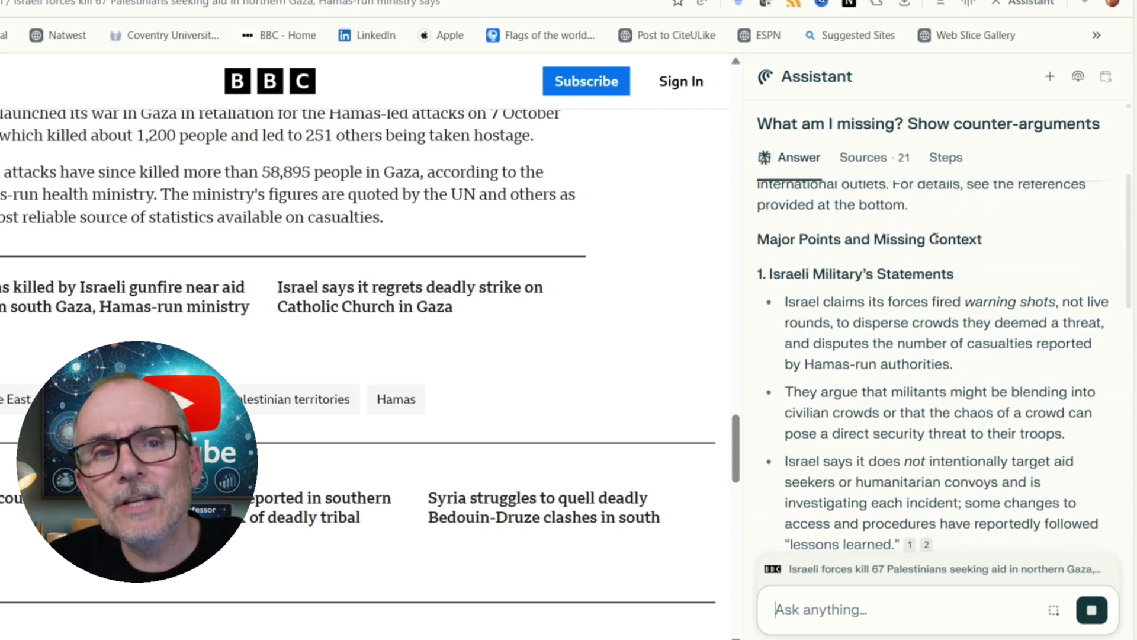
pyautogui.scroll(-2, 894, 278)
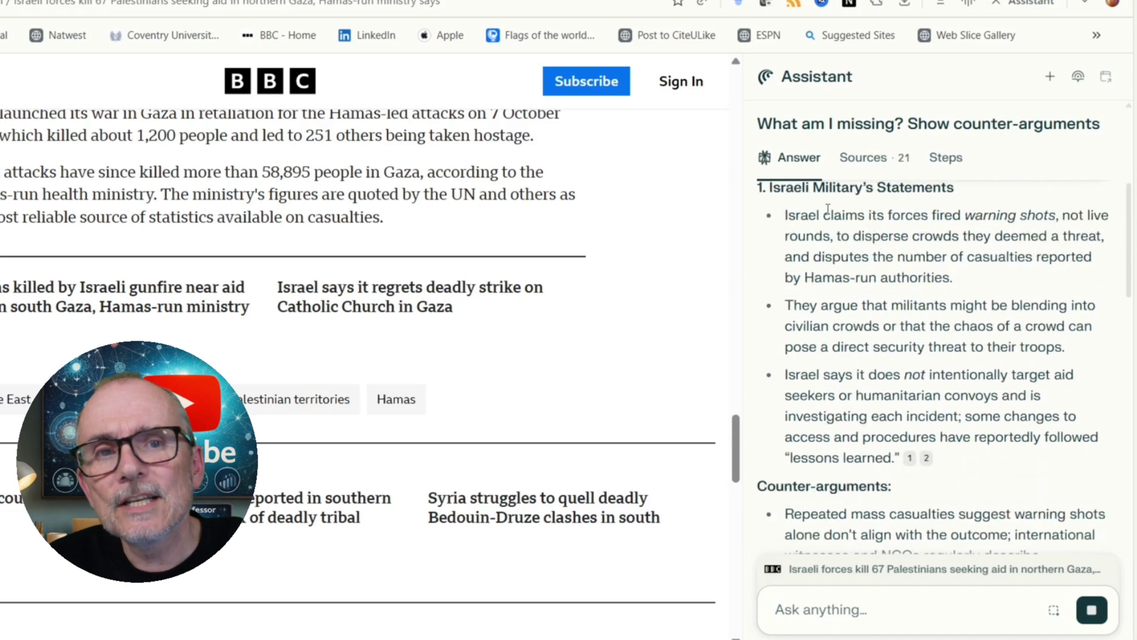
pyautogui.scroll(-4, 897, 372)
pyautogui.scroll(-6, 891, 366)
pyautogui.scroll(-2, 883, 357)
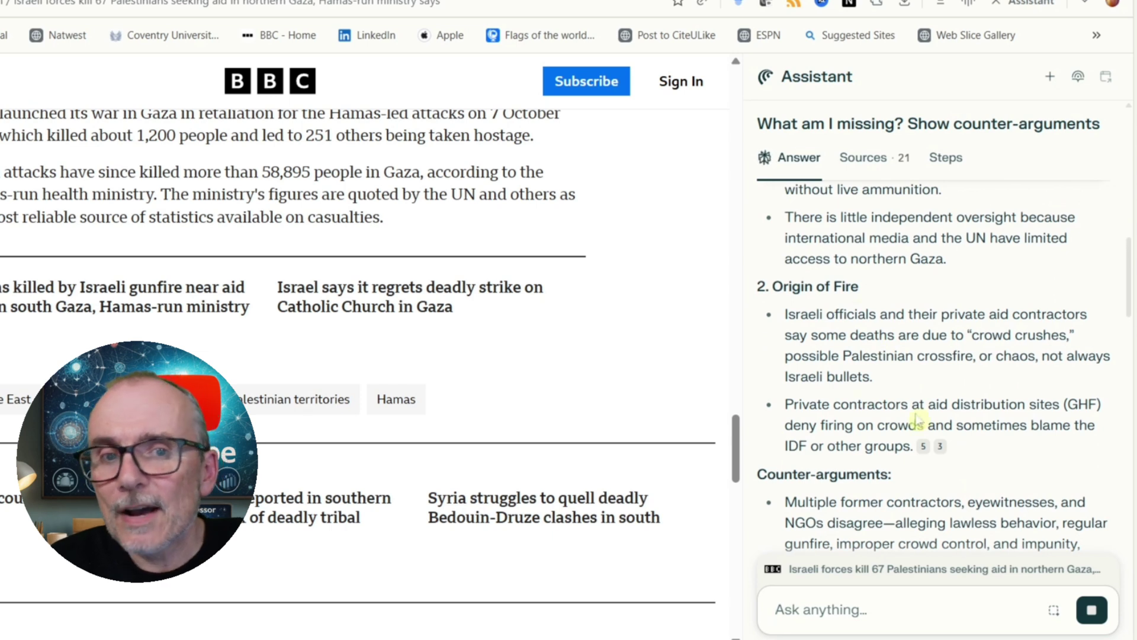
pyautogui.scroll(-6, 906, 382)
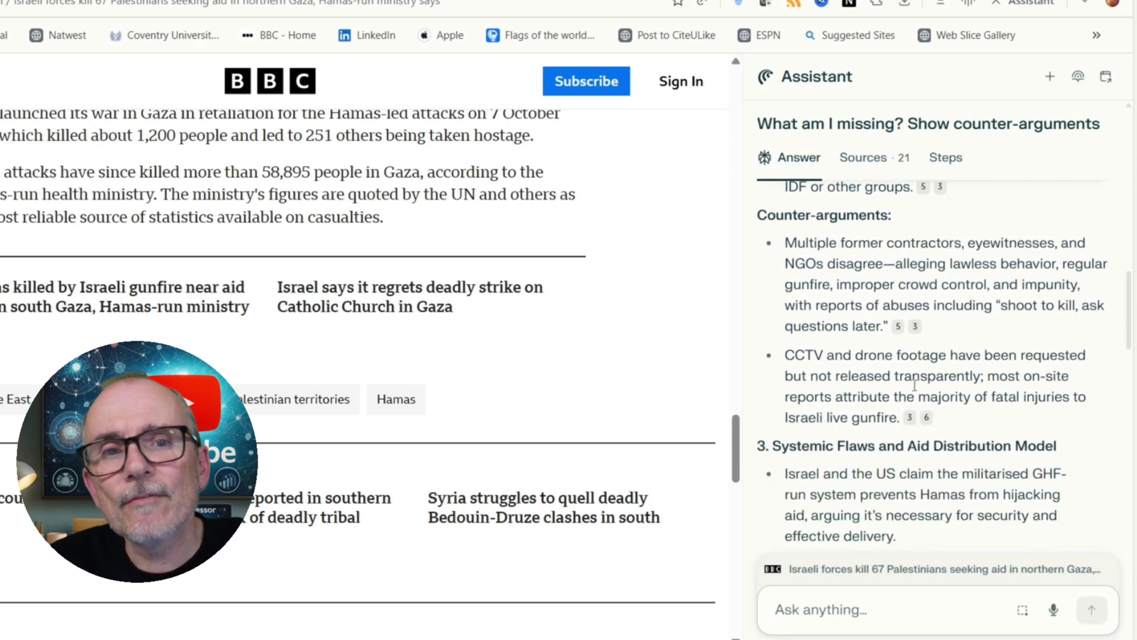
pyautogui.scroll(-4, 848, 301)
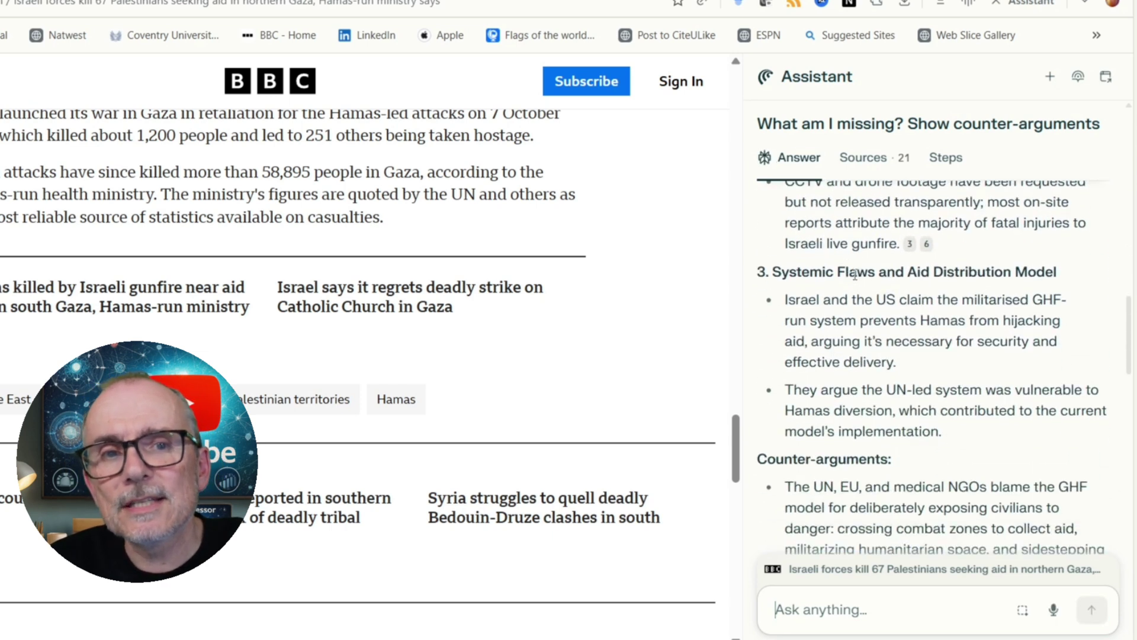
pyautogui.scroll(-10, 903, 330)
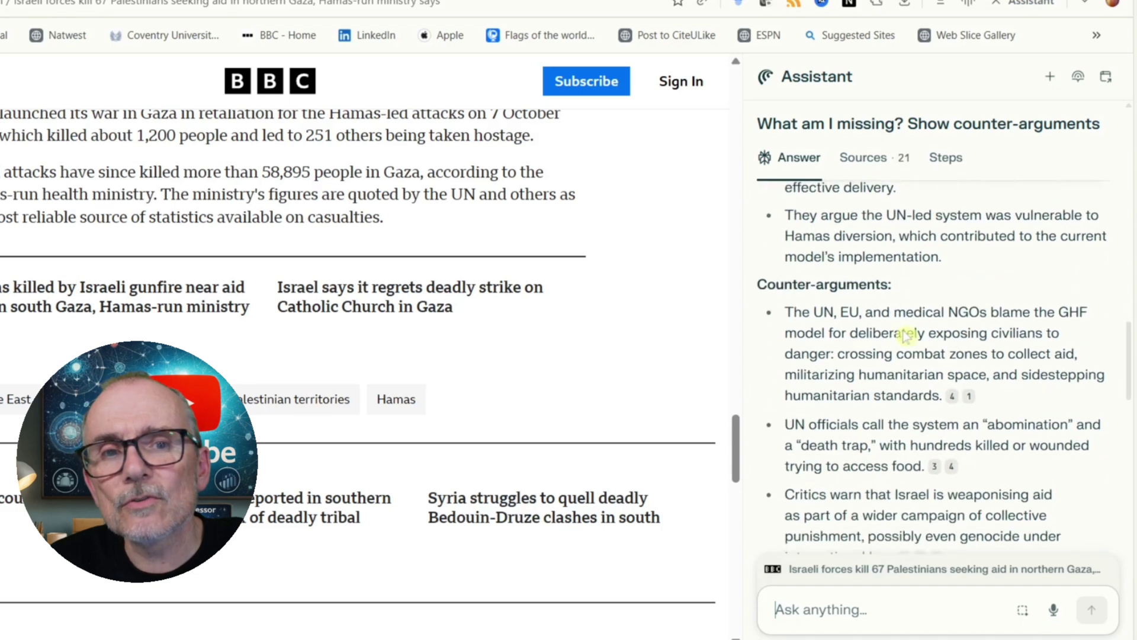
pyautogui.scroll(-2, 887, 282)
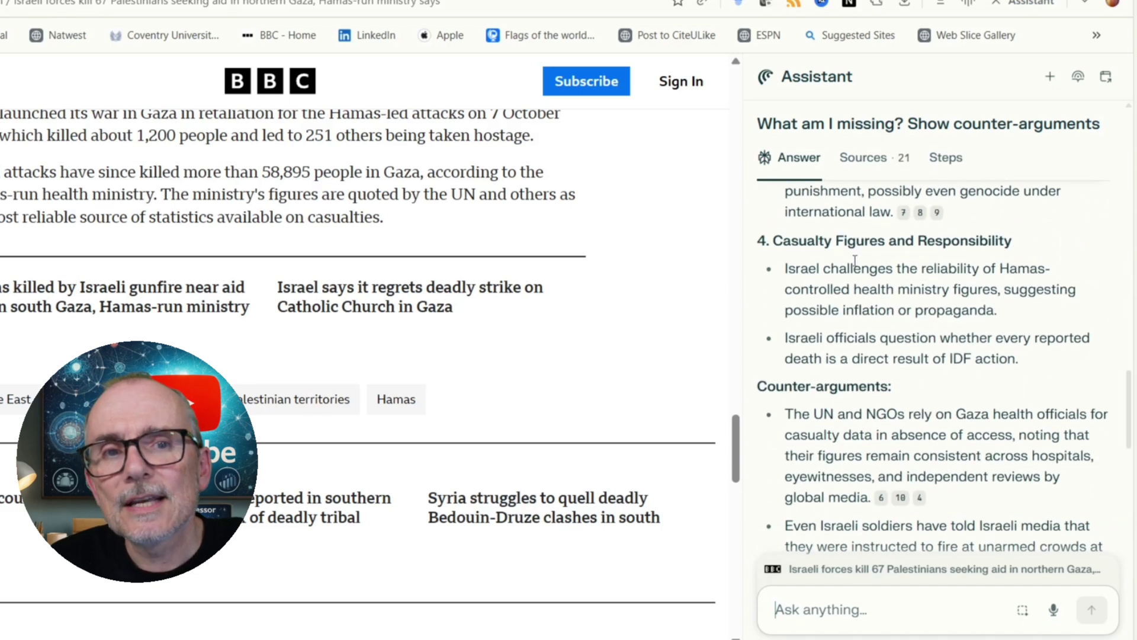
pyautogui.scroll(-4, 910, 283)
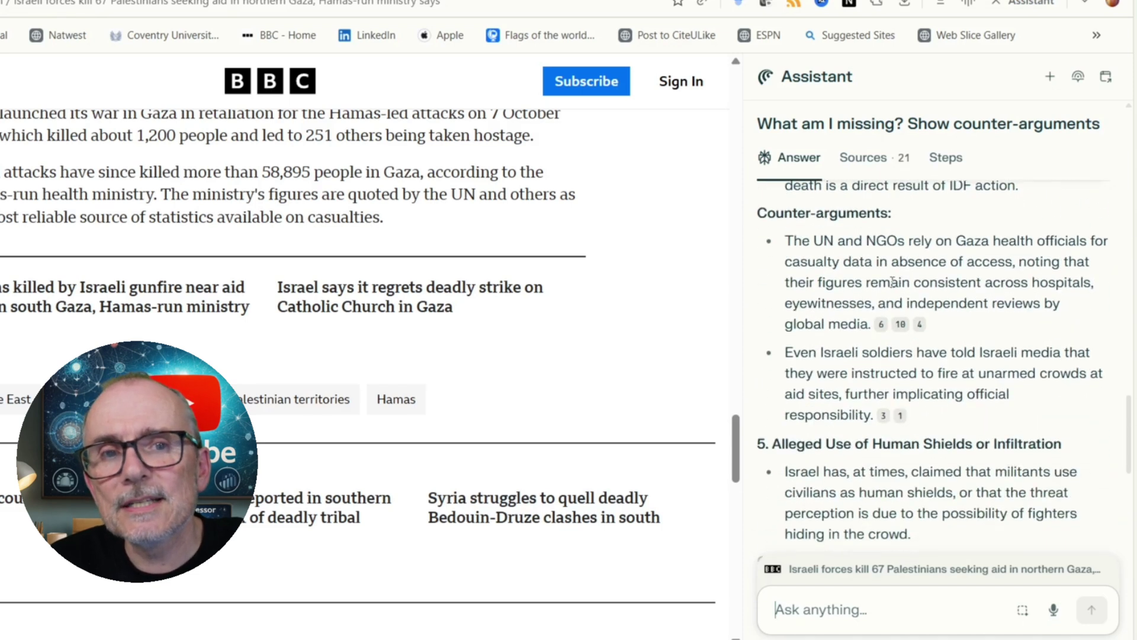
pyautogui.scroll(-4, 887, 346)
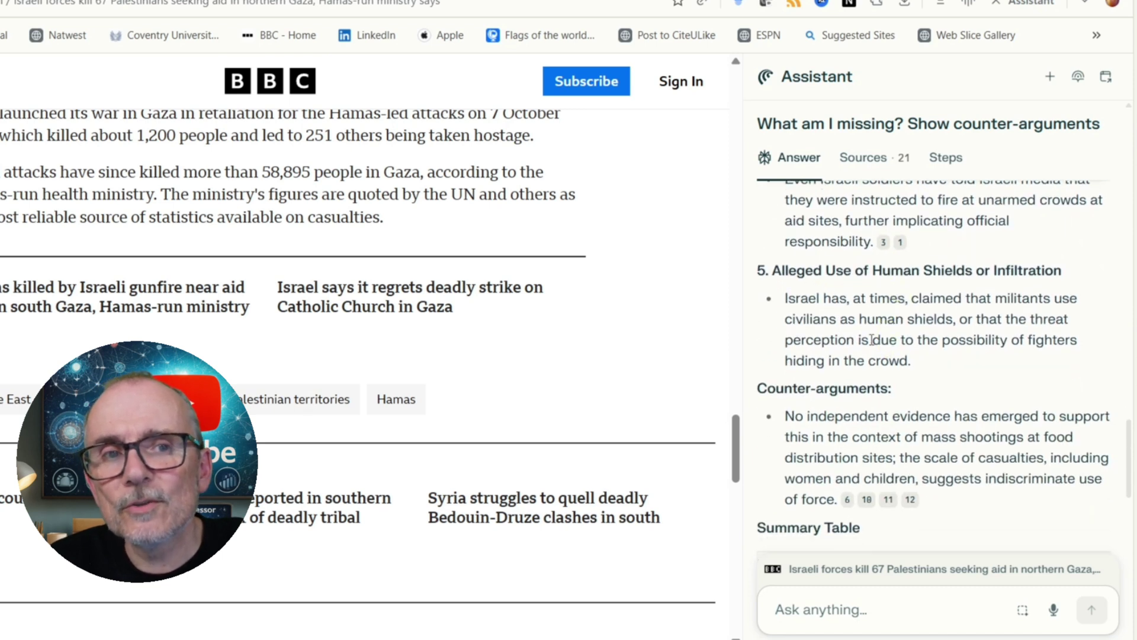
pyautogui.scroll(-2, 871, 340)
pyautogui.scroll(-6, 801, 323)
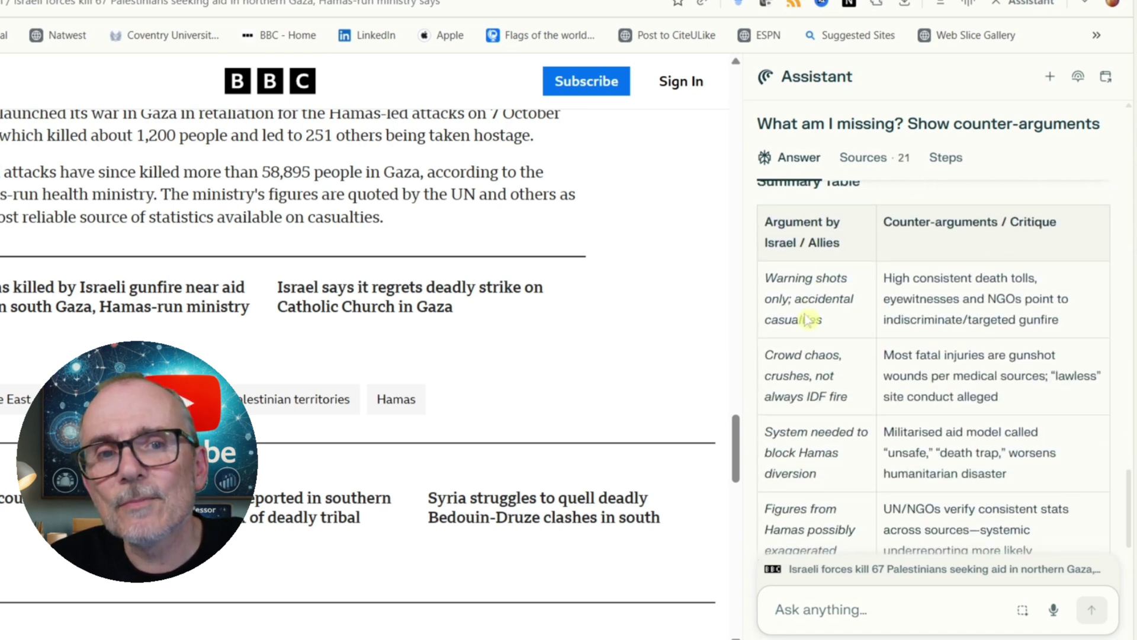
pyautogui.scroll(-11, 977, 373)
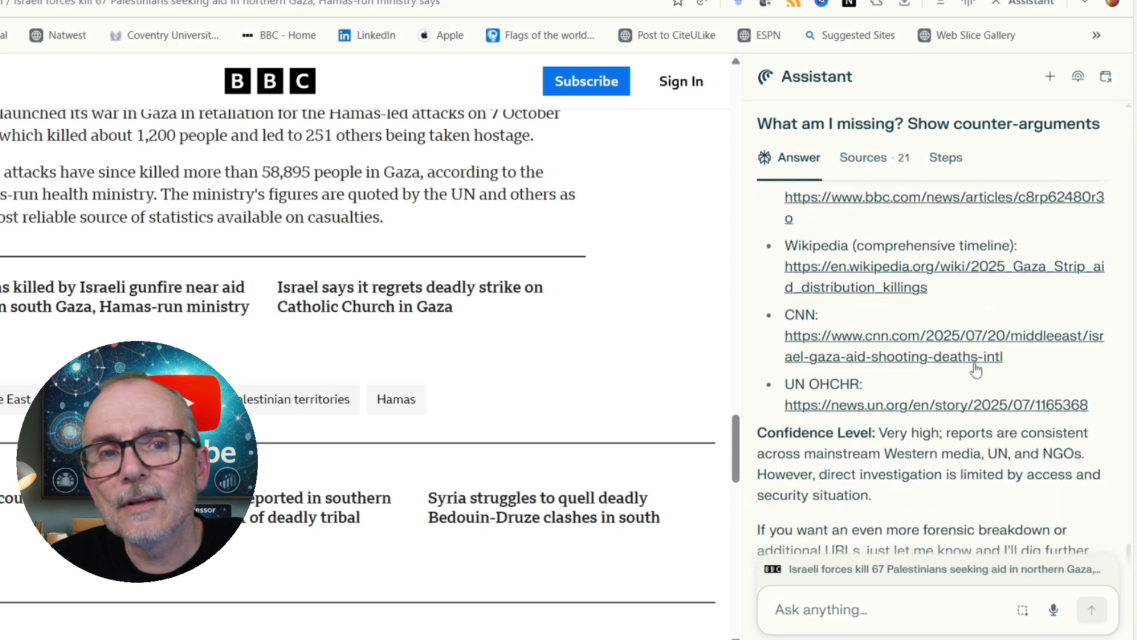
pyautogui.scroll(4, 974, 359)
pyautogui.scroll(-6, 974, 358)
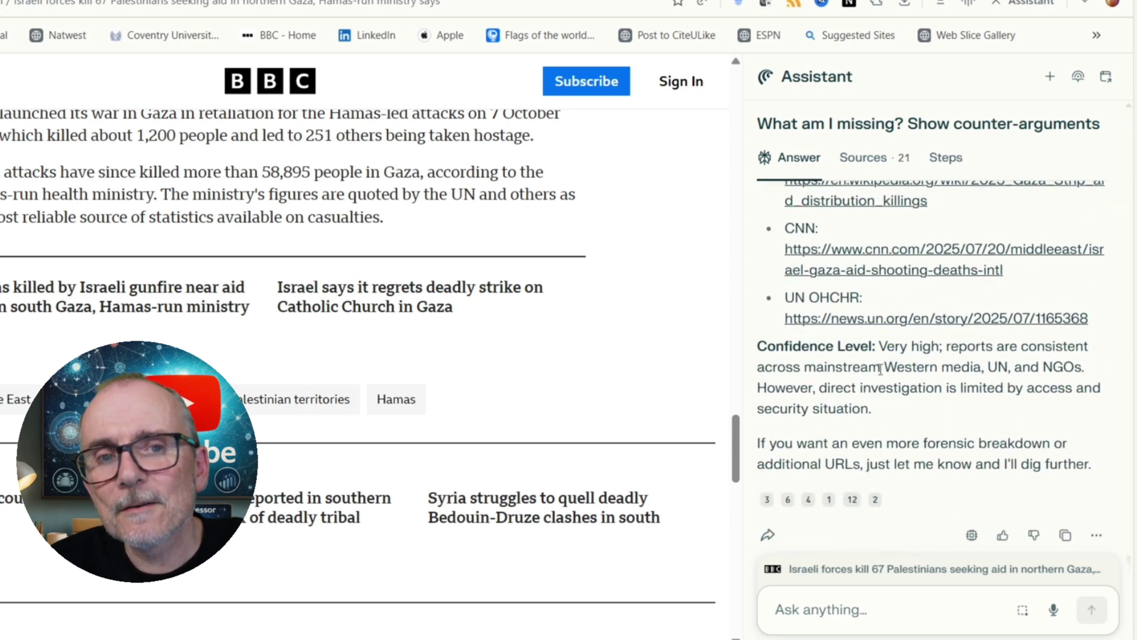